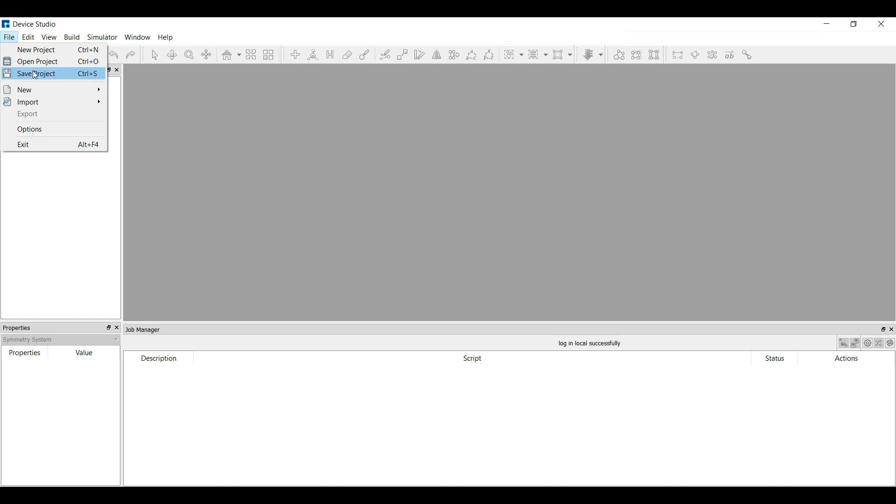
Start a local structure import and examine the material library's 0Dmaterials molecules and 1Dmaterials nanotube folders.
mouse_move(76, 85)
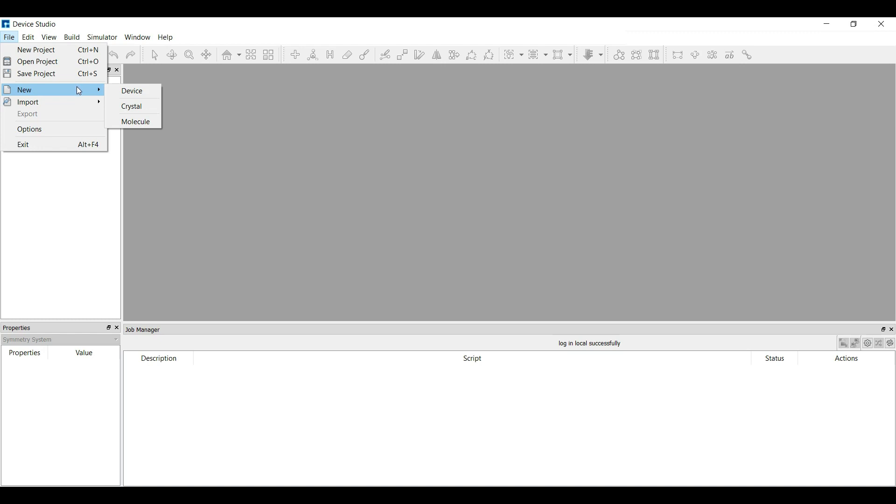
mouse_move(89, 103)
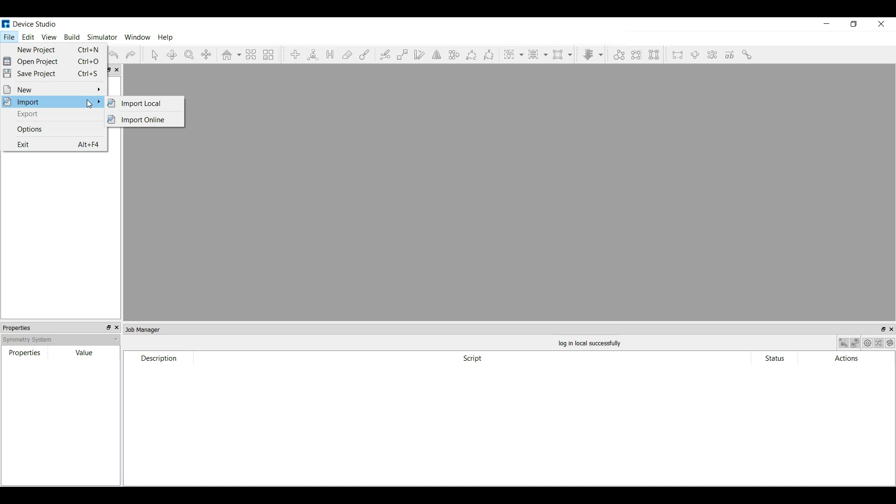
left_click(135, 107)
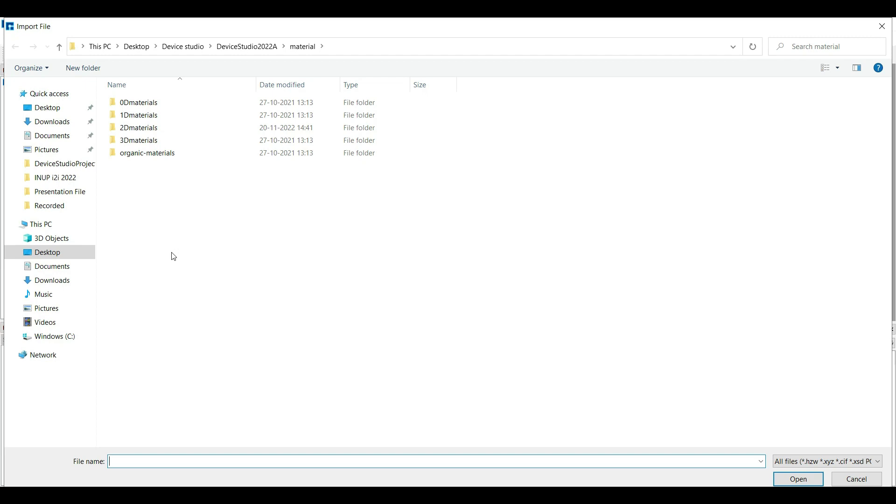
double_click(144, 107)
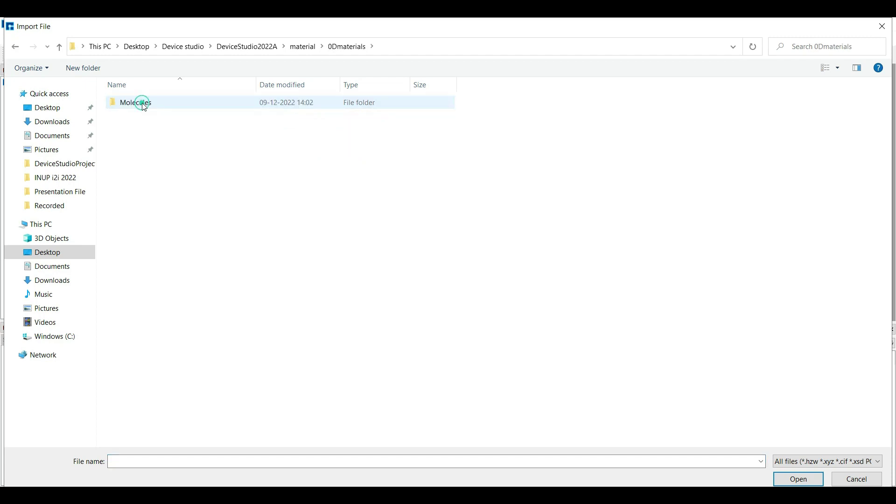
double_click(144, 107)
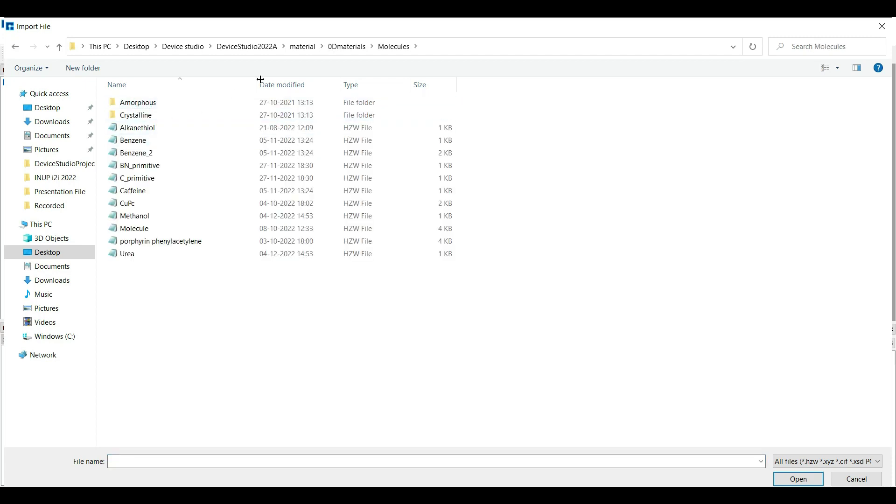
left_click(303, 47)
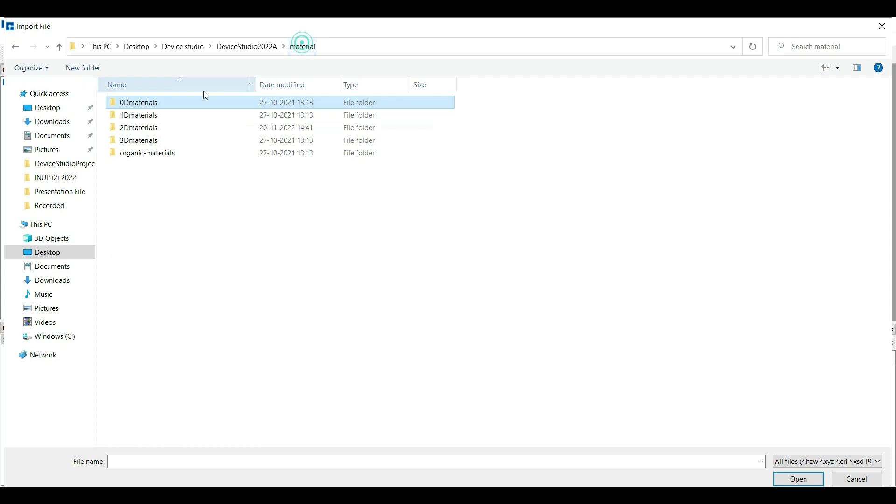
double_click(159, 115)
double_click(150, 102)
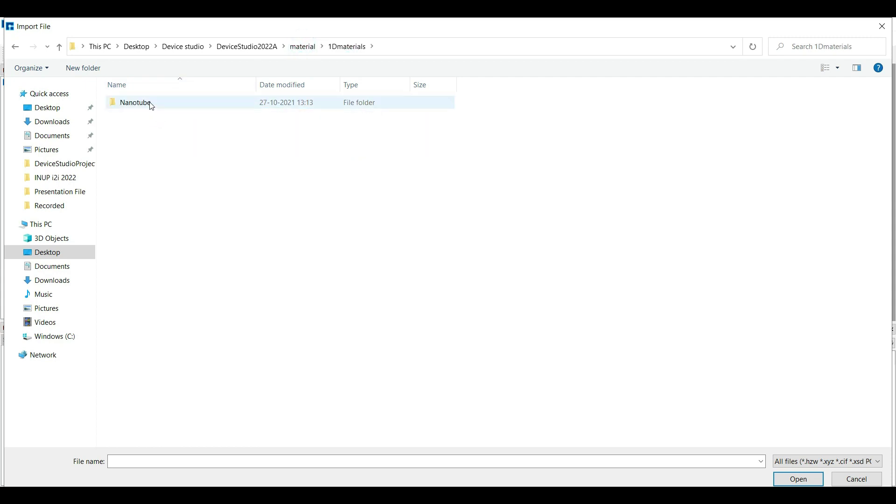
Examine the Novelty_material and X-enes folders inside 2Dmaterials in the material library.
left_click(301, 47)
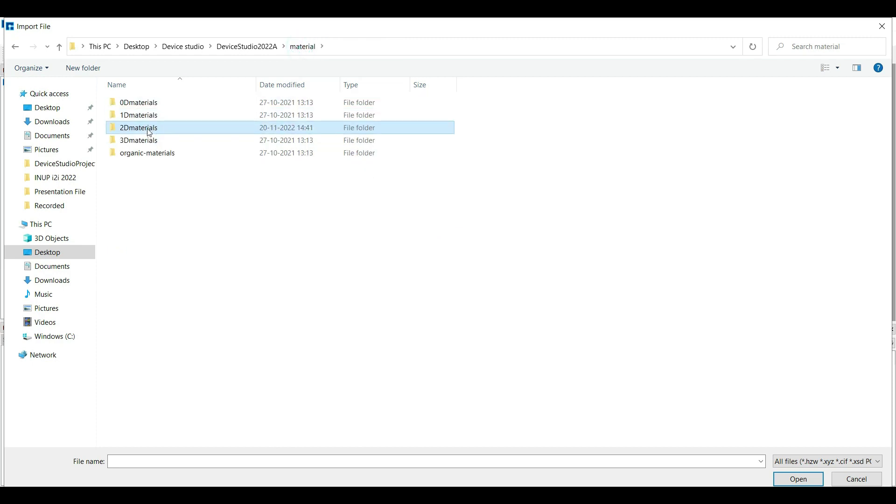
double_click(147, 129)
double_click(168, 102)
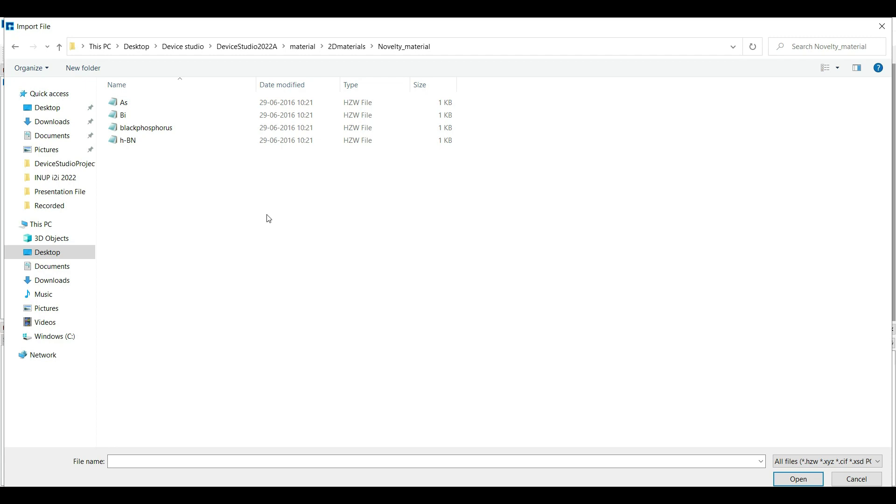
left_click(345, 47)
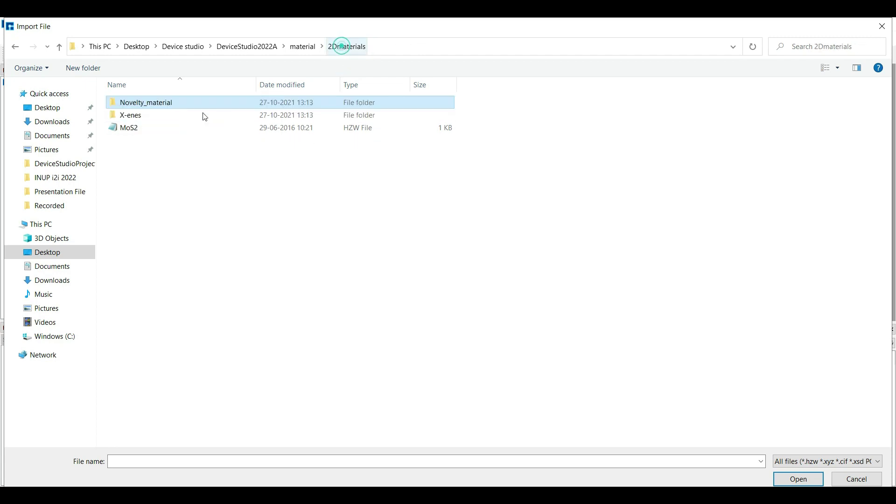
left_click(160, 118)
double_click(160, 118)
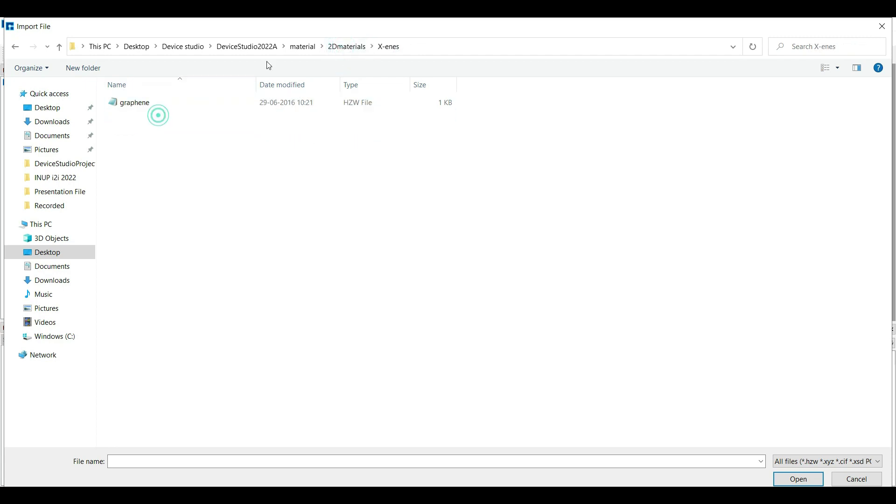
Examine the 3Dmaterials library's Conductor pure metals, Insulator and Layer_materials folders.
left_click(293, 47)
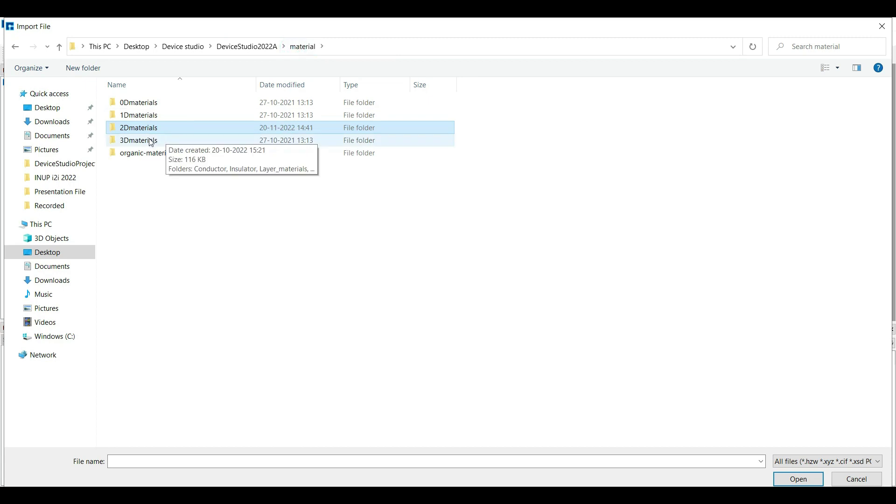
double_click(151, 141)
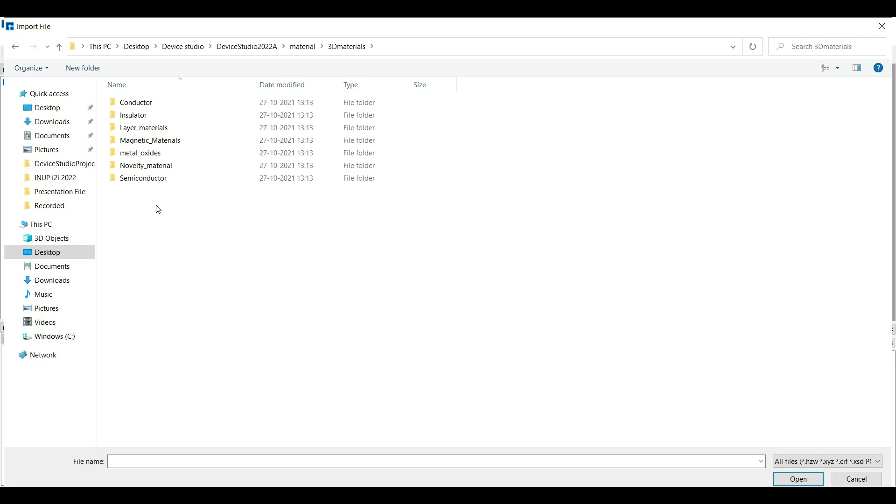
double_click(143, 104)
double_click(141, 104)
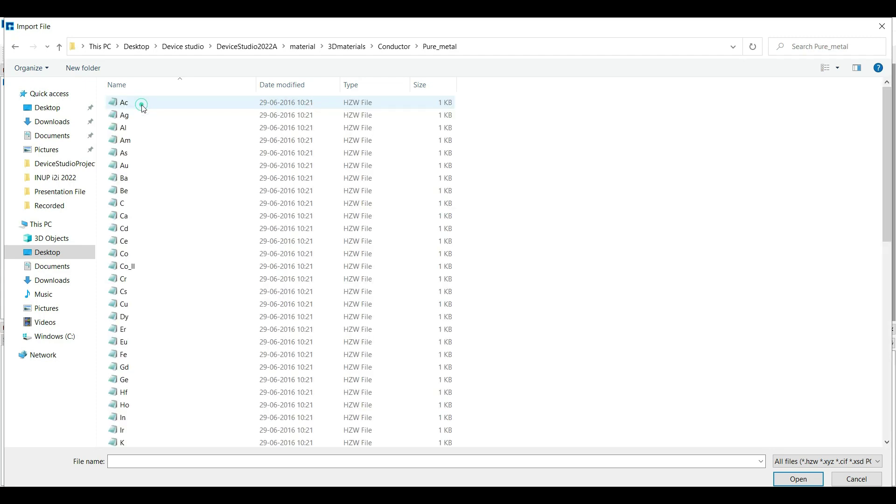
key("alt+Left")
key("alt+Left")
double_click(131, 116)
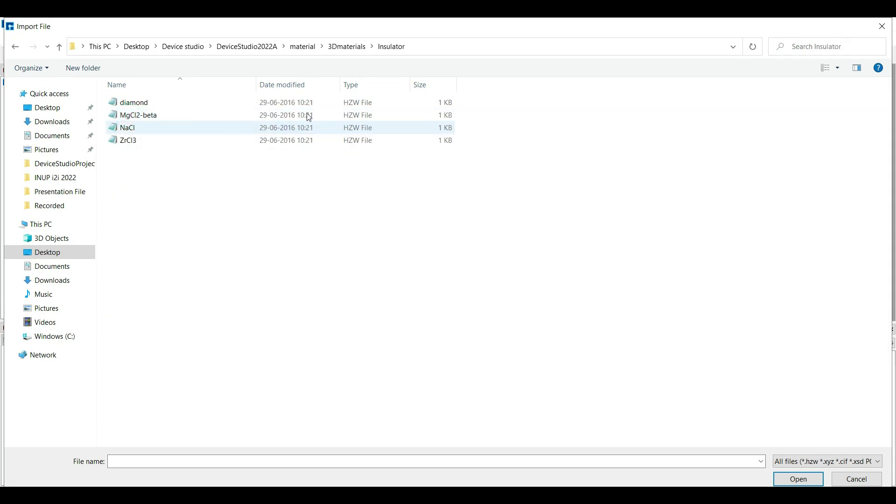
left_click(350, 47)
double_click(140, 128)
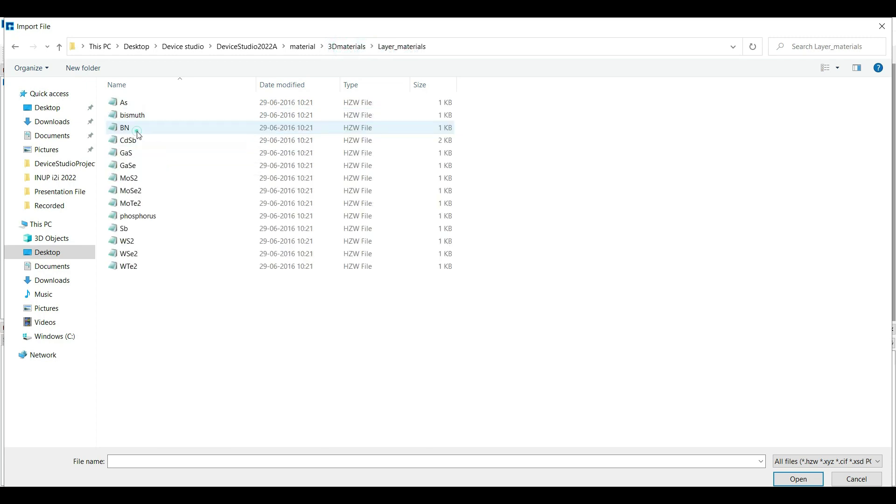
Examine the Magnetic_Materials, metal_oxides, Novelty_material and Semiconductor folders in 3Dmaterials, and close the import without choosing a file.
key("alt+Left")
double_click(154, 140)
left_click(350, 47)
double_click(140, 153)
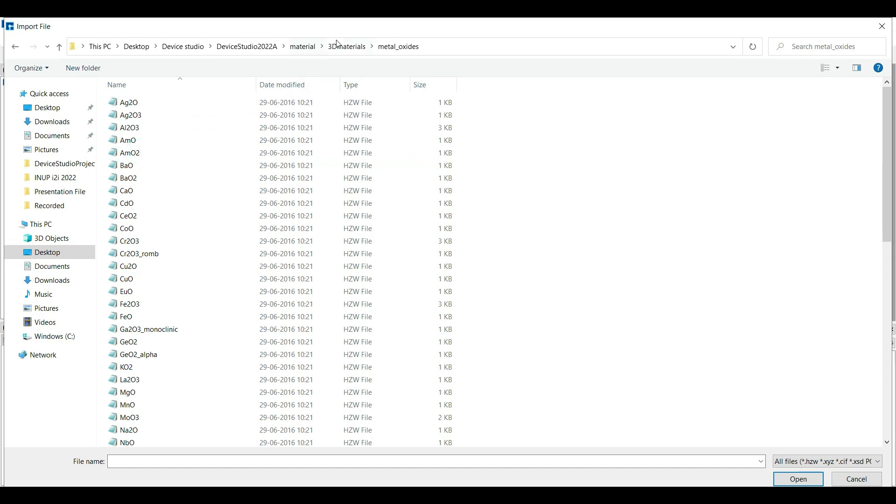
left_click(346, 46)
double_click(149, 165)
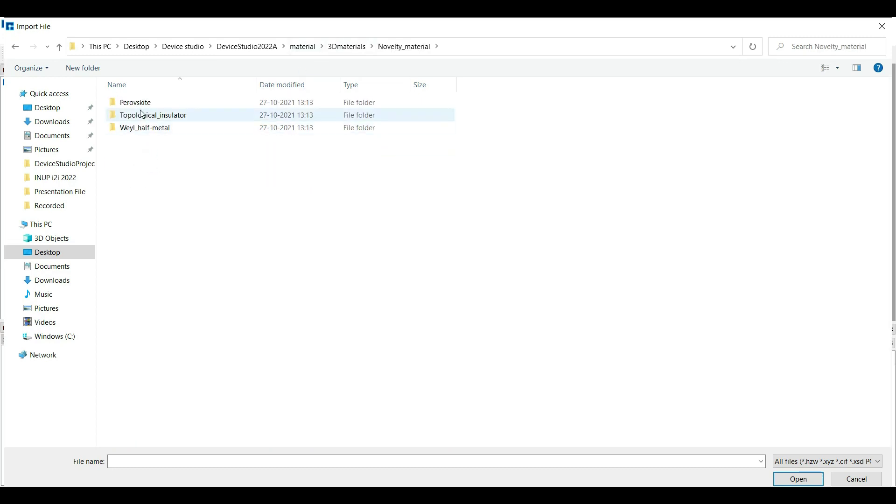
key("alt+Left")
double_click(139, 178)
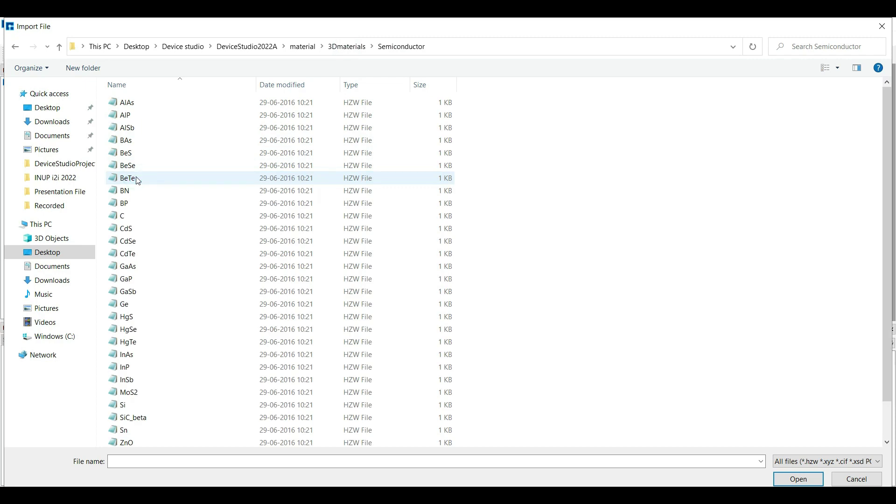
left_click(874, 481)
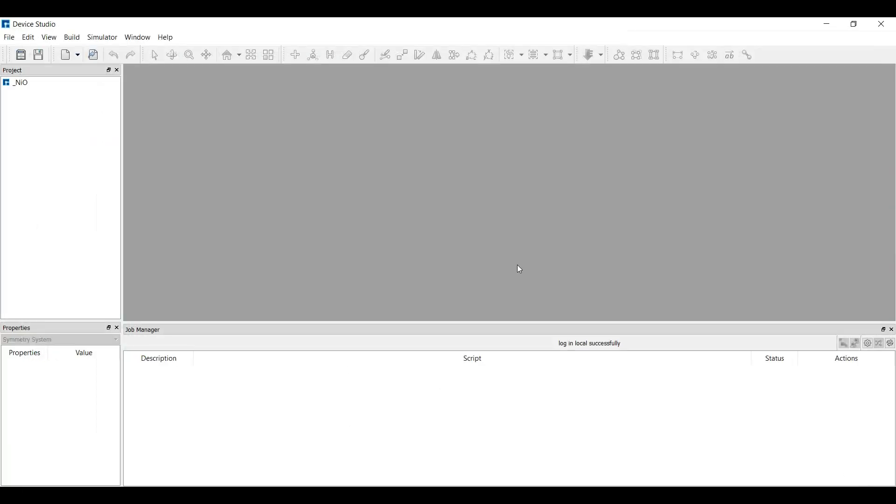
Create a new crystal with space group 1 P1, lattice lengths a, b and c of 5.136 Å and all three angles 33.56°.
left_click(10, 39)
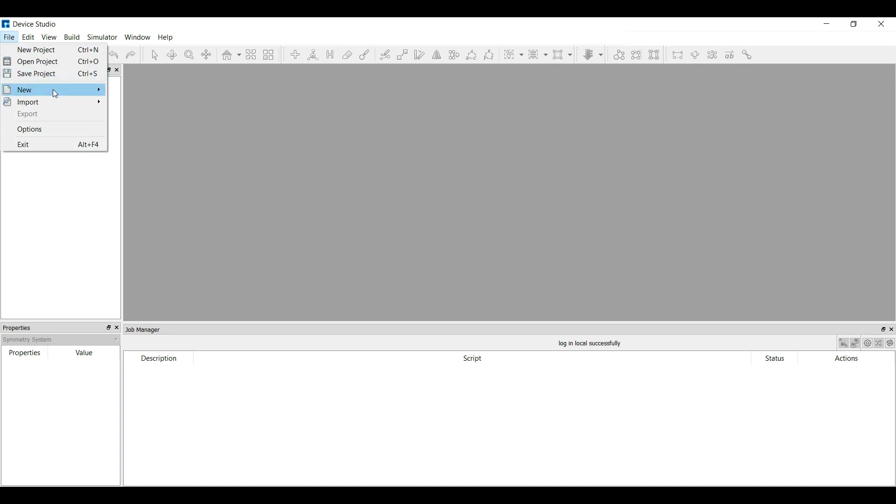
mouse_move(56, 90)
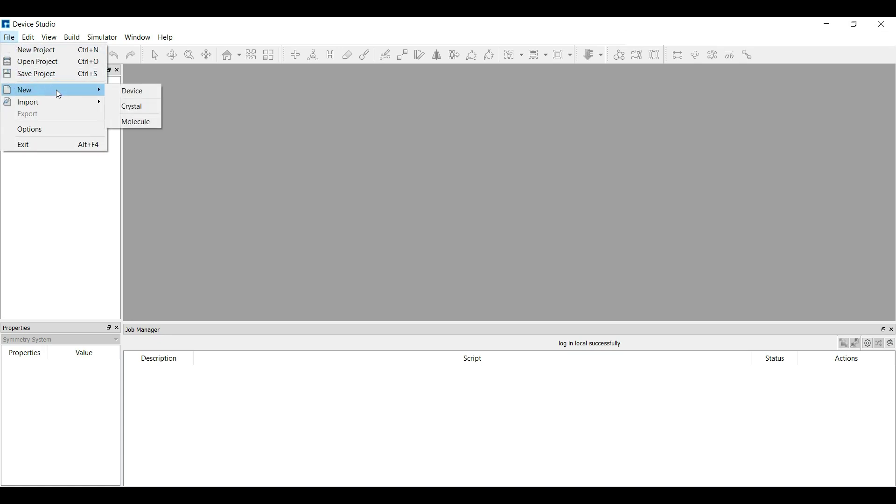
left_click(128, 107)
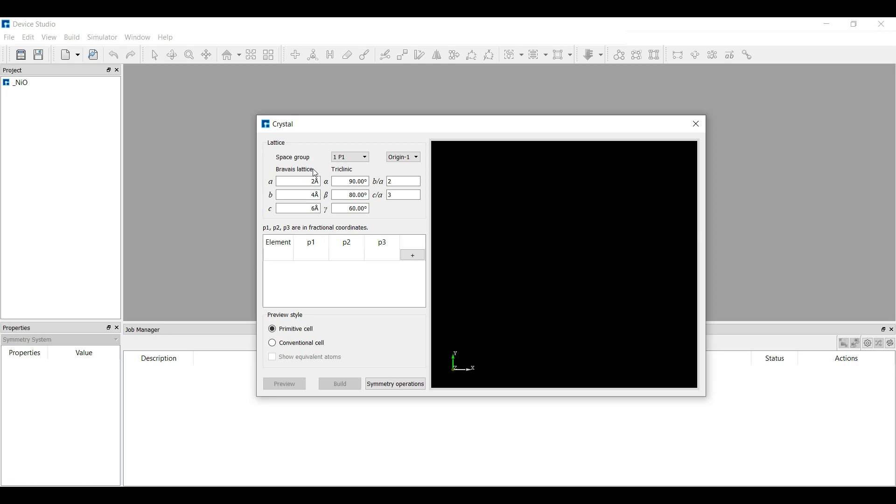
left_click(367, 159)
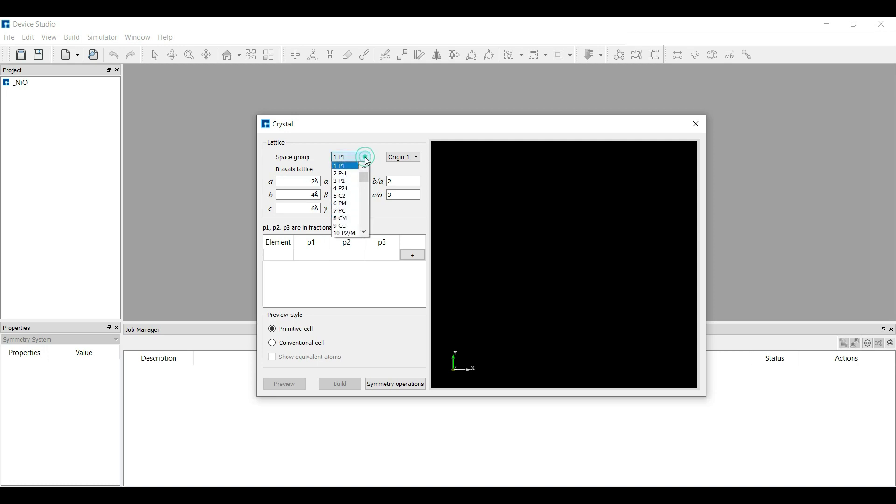
left_click(367, 158)
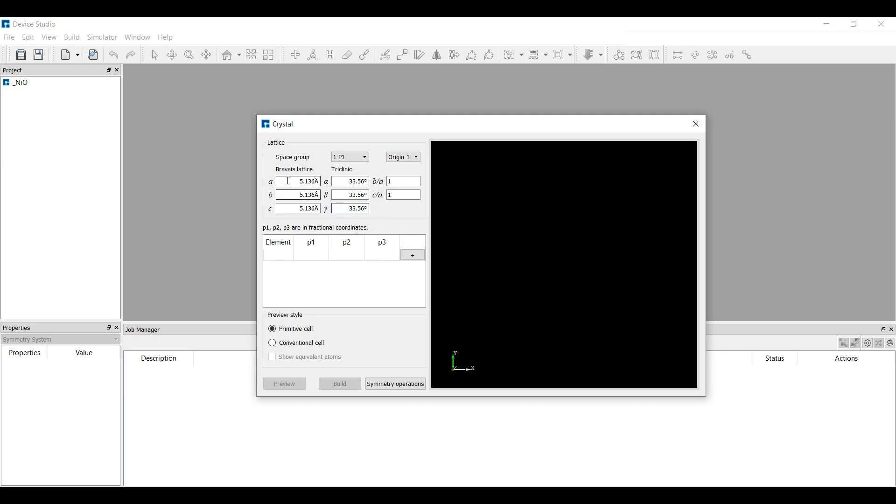
left_click(346, 211)
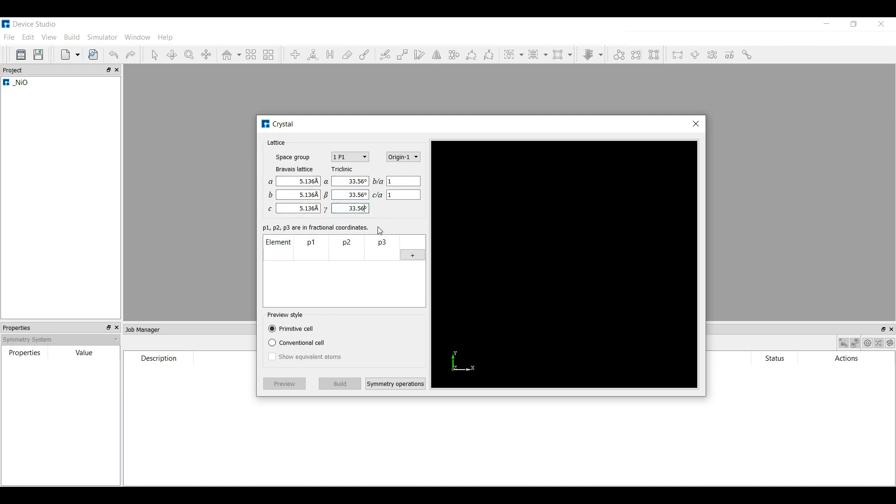
Add a first atom at fractional coordinates 0, 0, 0 and set its element to Ni.
left_click(410, 258)
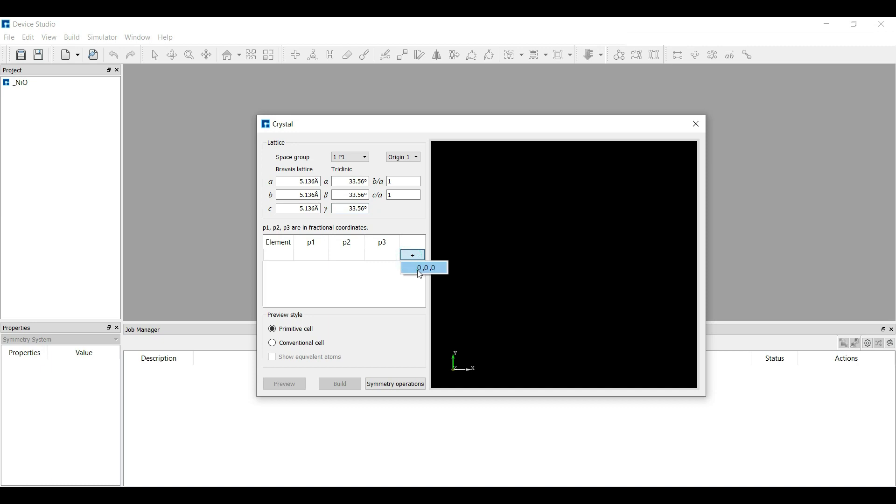
left_click(418, 270)
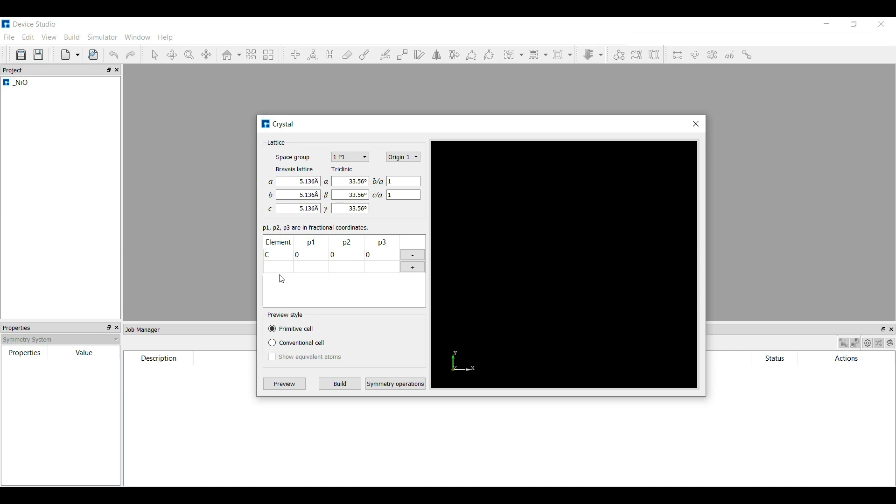
left_click(279, 259)
double_click(279, 259)
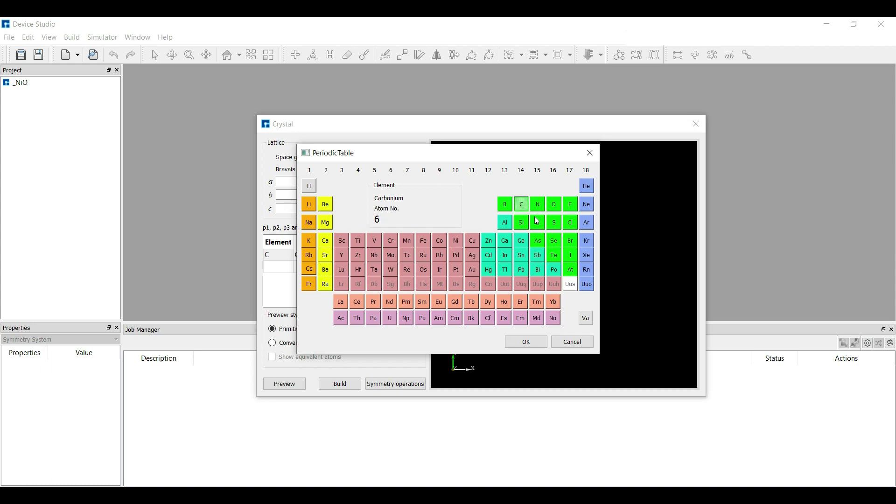
double_click(457, 240)
Add more atoms at 0, 0, 0 until the crystal's atom list holds four entries.
left_click(413, 267)
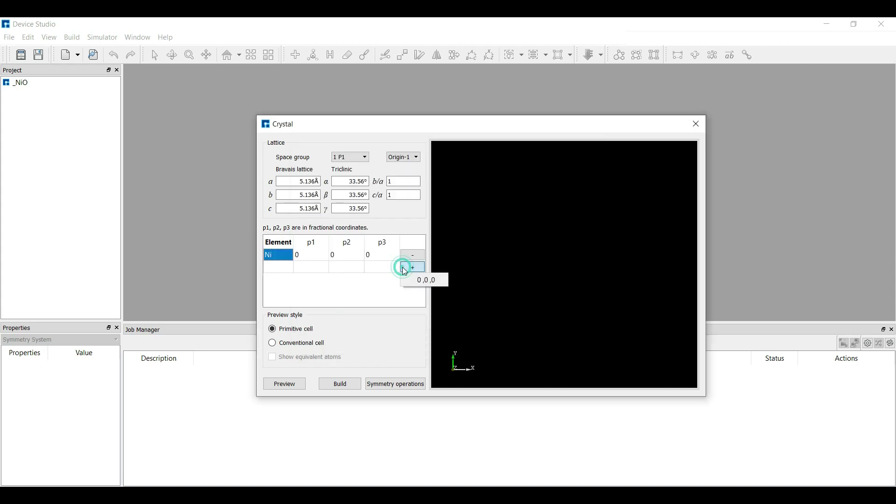
left_click(423, 280)
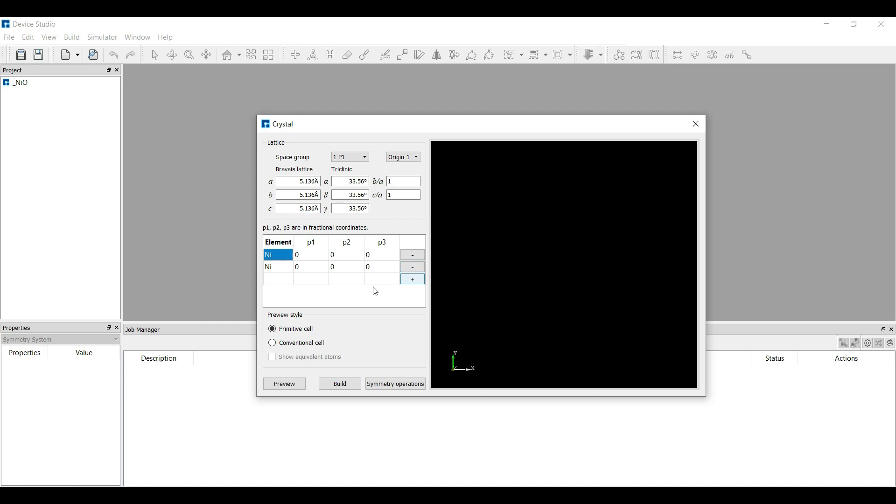
left_click(415, 282)
left_click(422, 292)
Change the element of the second atom in the list to O.
double_click(276, 267)
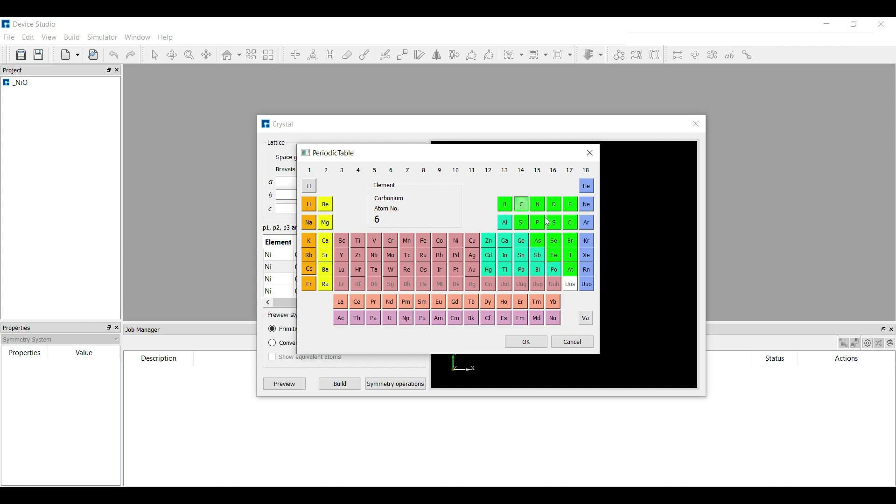
left_click(553, 206)
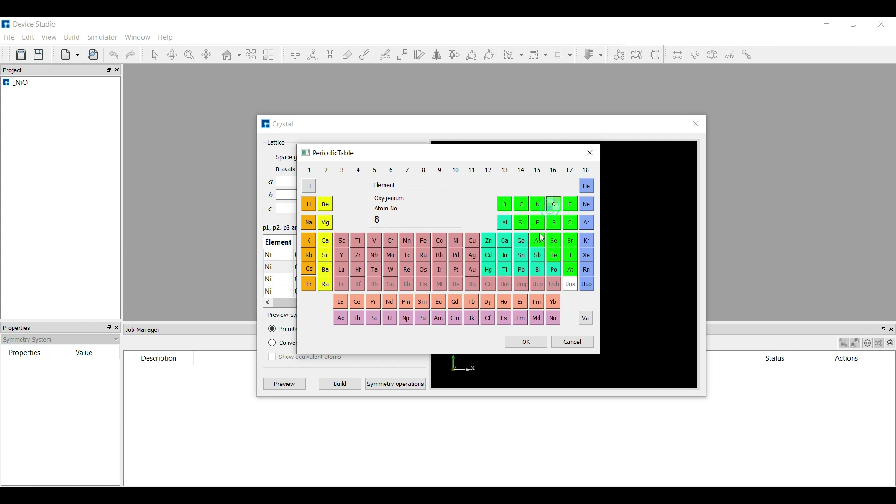
left_click(524, 342)
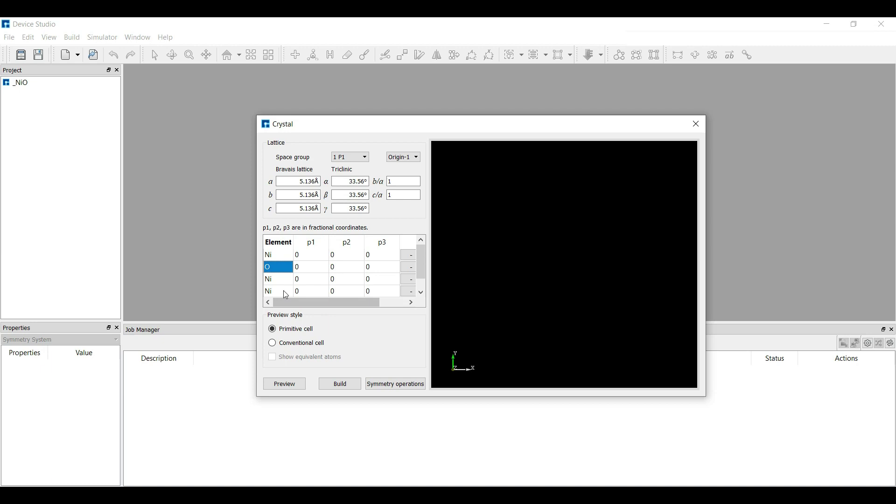
Change the fourth atom to O and set all fractional coordinates to 0.25 for the second, 0.5 for the third and 0.75 for the fourth atom.
double_click(283, 290)
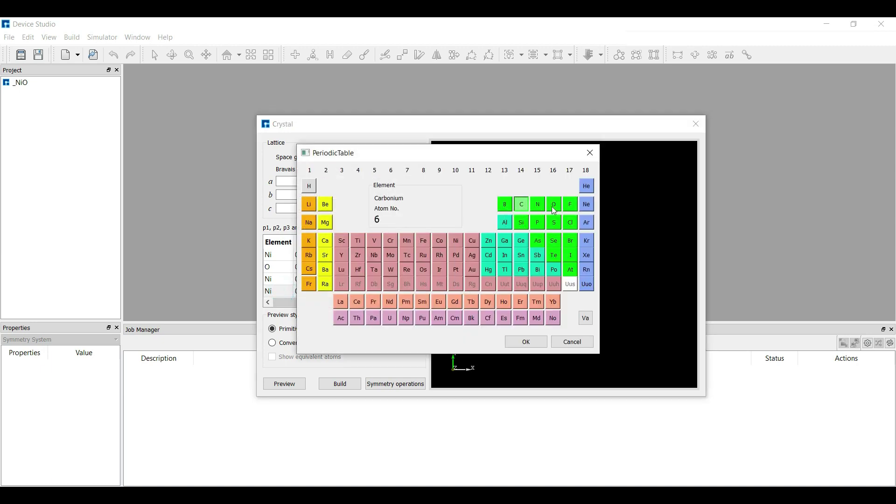
double_click(554, 207)
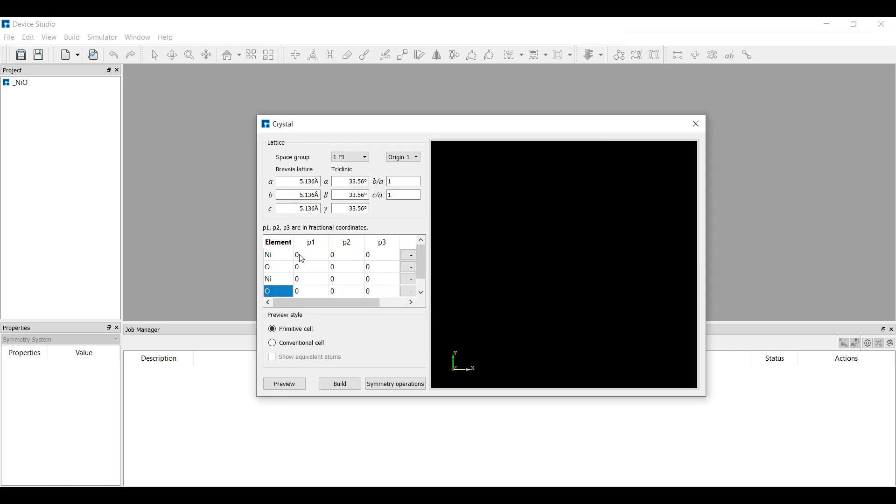
left_click(312, 270)
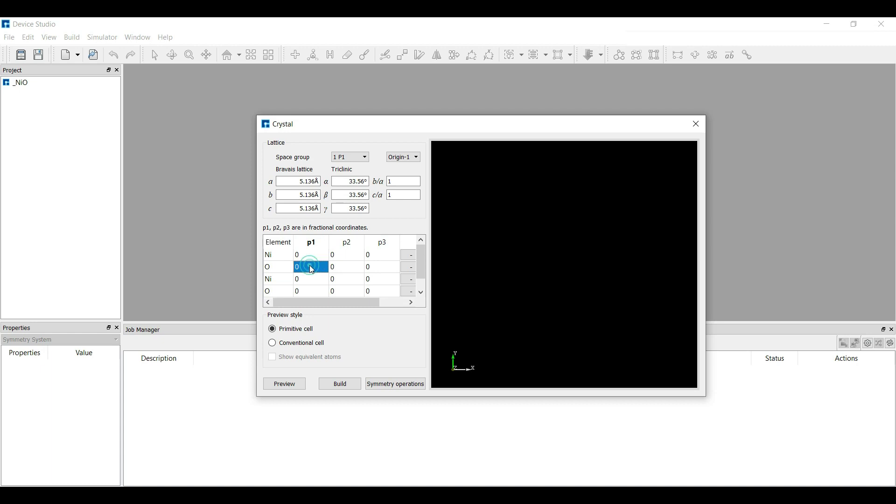
left_click(312, 270)
type("0.25\t0.25\t0.25 0.5\t0.5\t0.5 0.75\t0.75\t0.75")
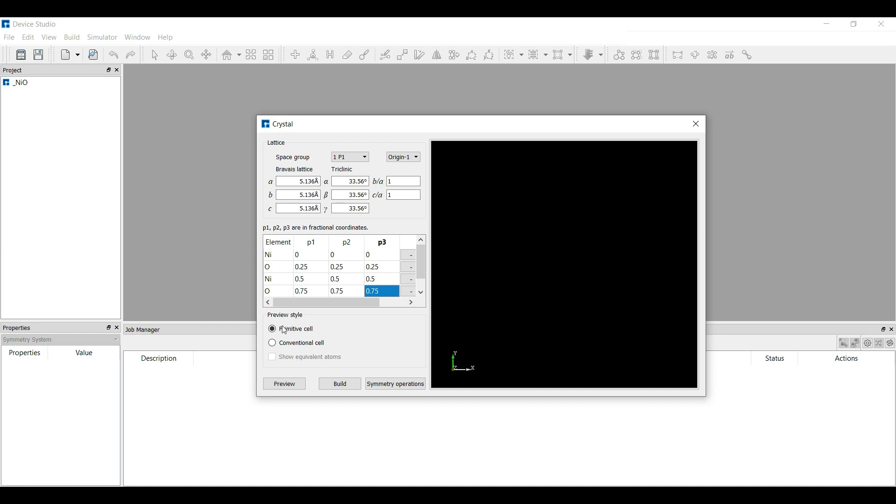
Preview the crystal as a conventional cell, build it and close the crystal builder.
left_click(273, 345)
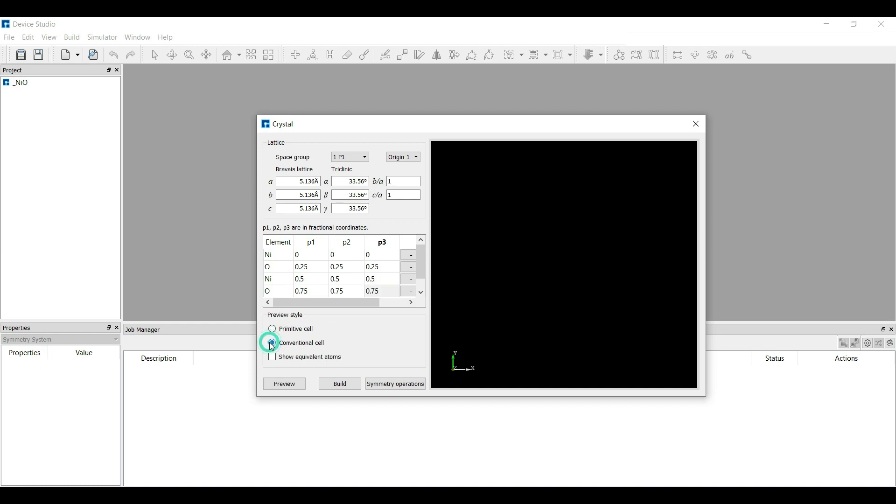
left_click(285, 386)
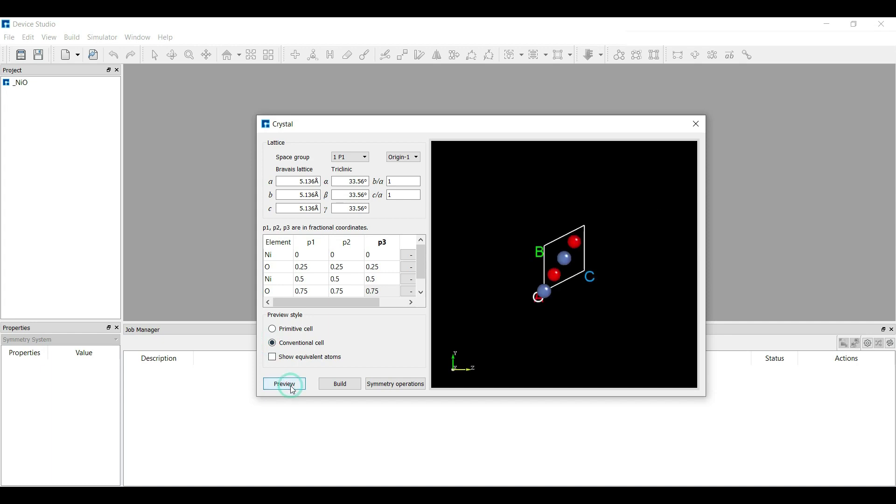
left_click(340, 384)
left_click(383, 72)
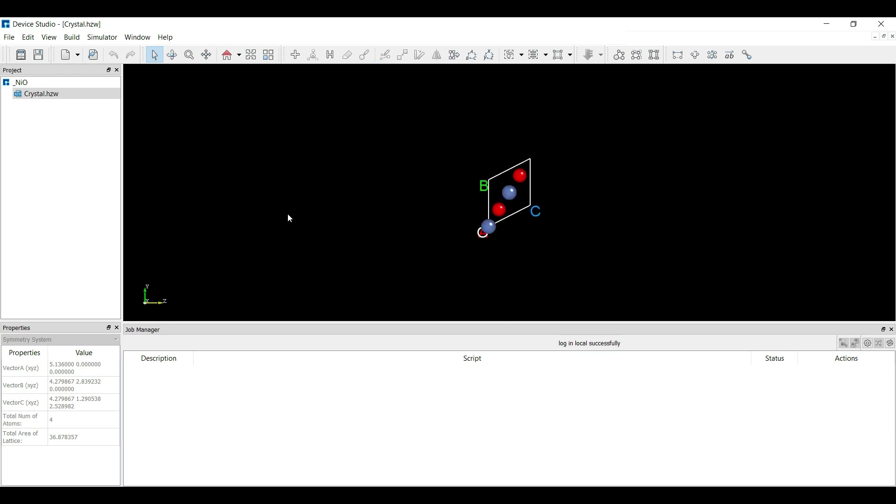
Start a Nanodcal SCF calculation for the crystal, keeping GGA_PBE96 exchange correlation, the iteration control settings and the ByElement basis set arrangement.
left_click(102, 38)
mouse_move(113, 53)
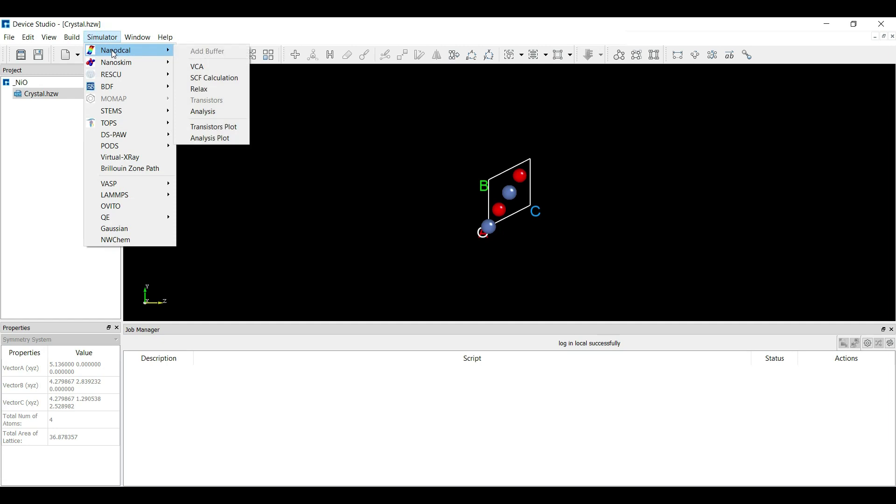
left_click(216, 78)
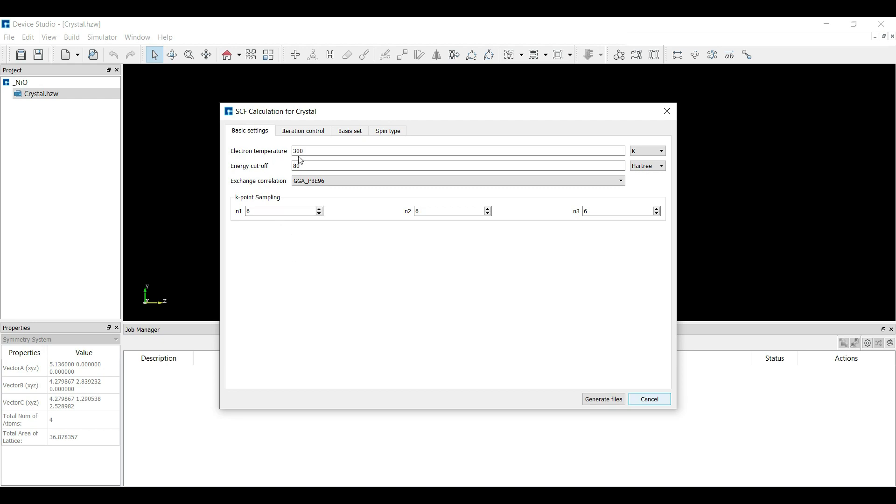
left_click(319, 182)
left_click(316, 182)
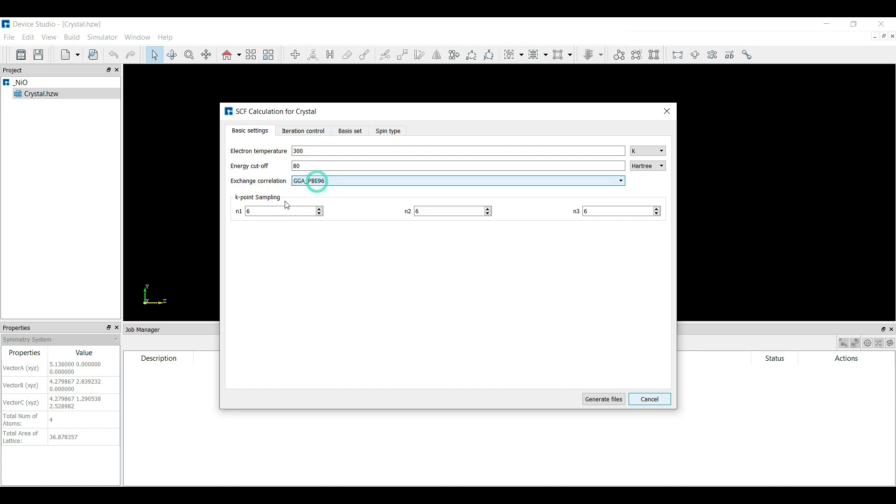
left_click(306, 130)
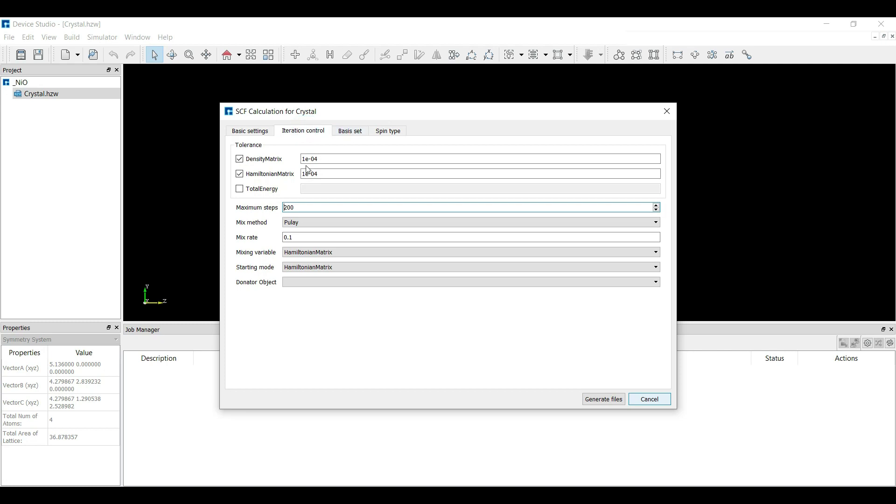
left_click(351, 135)
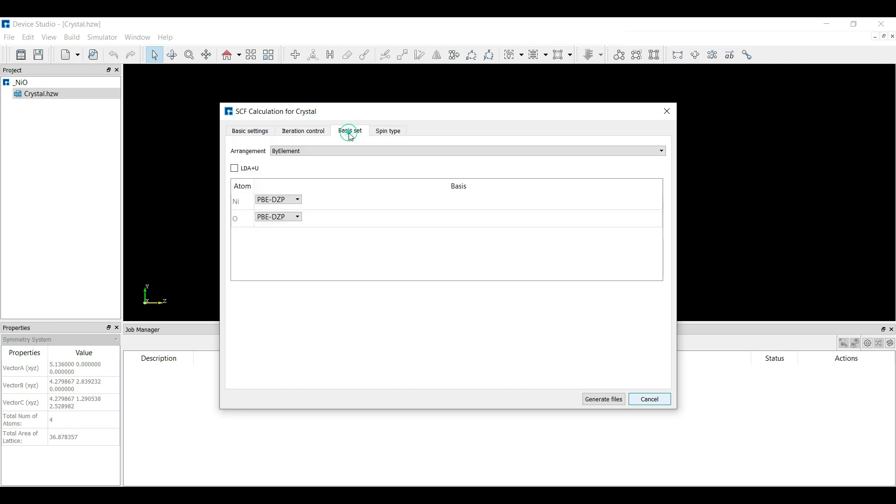
left_click(320, 148)
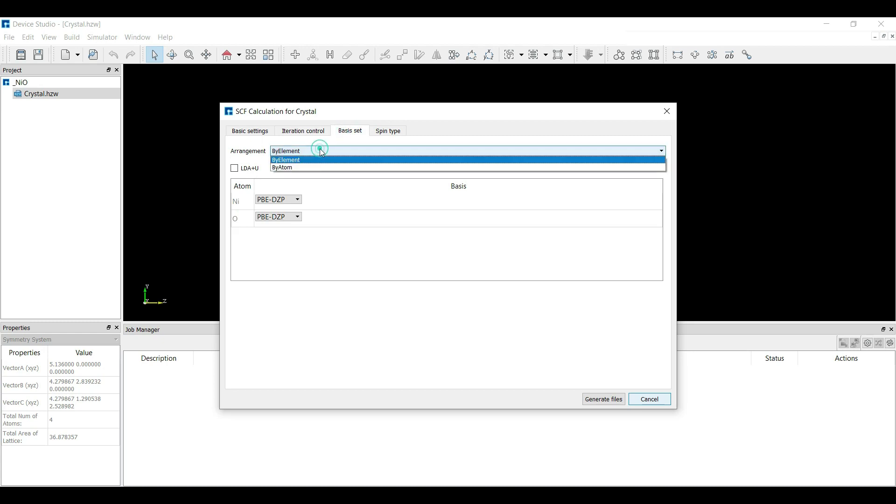
left_click(320, 149)
Set the SCF calculation's spin type to CollinearSpin and generate its input files.
left_click(382, 132)
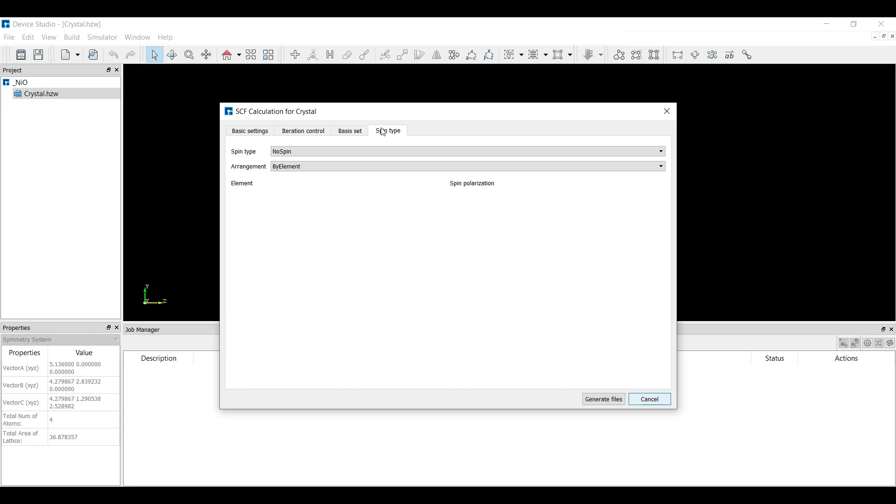
left_click(315, 152)
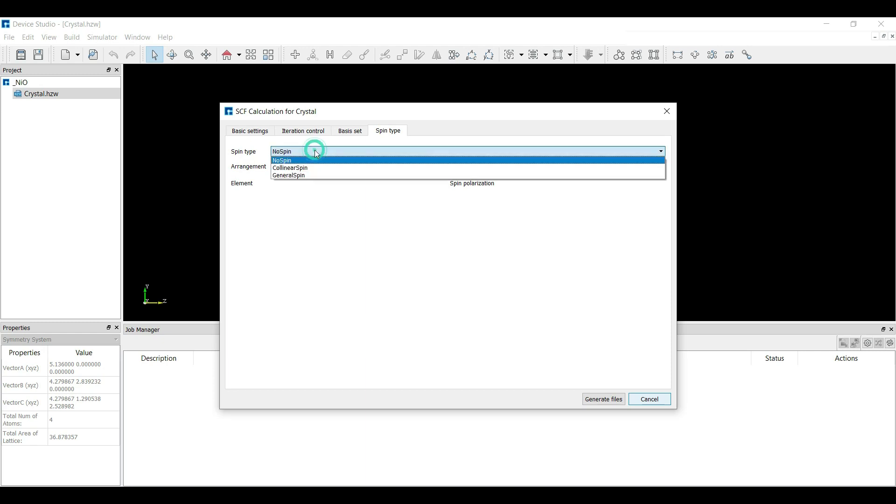
left_click(301, 167)
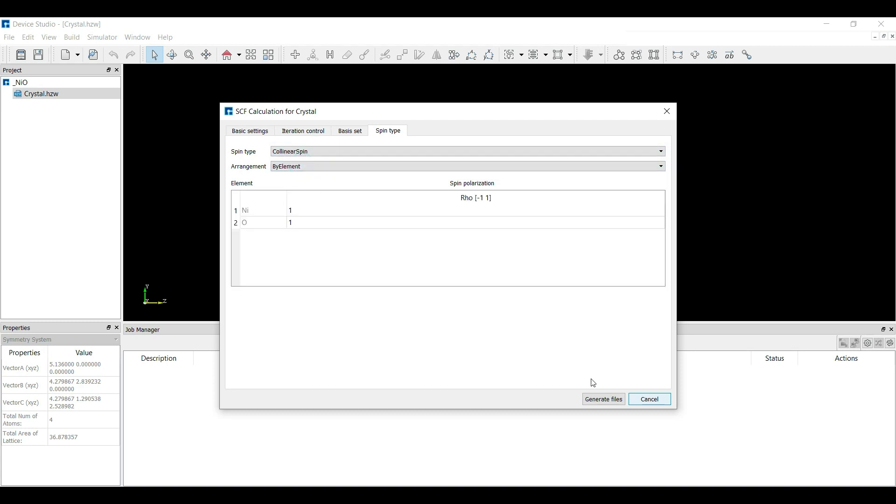
left_click(597, 399)
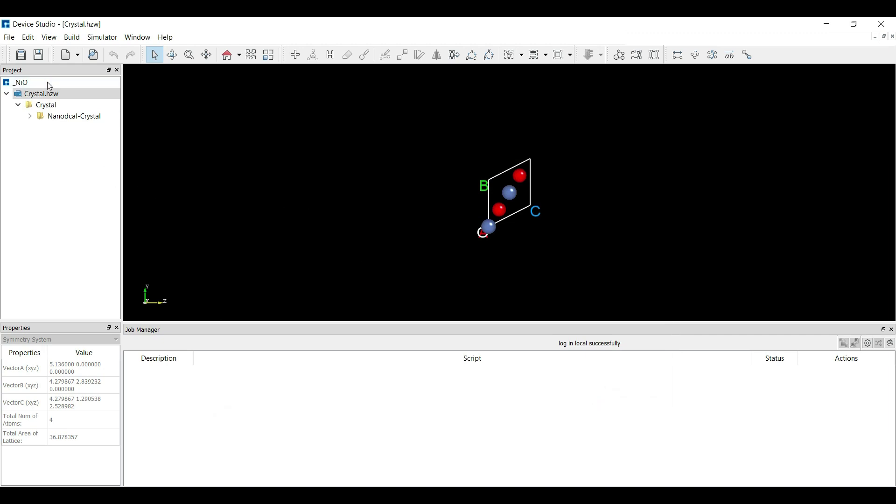
Open the generated scf.input file from the Nanodcal-Crystal folder, examine its basic setting, iteration control and basis set sections, and close it.
left_click(30, 117)
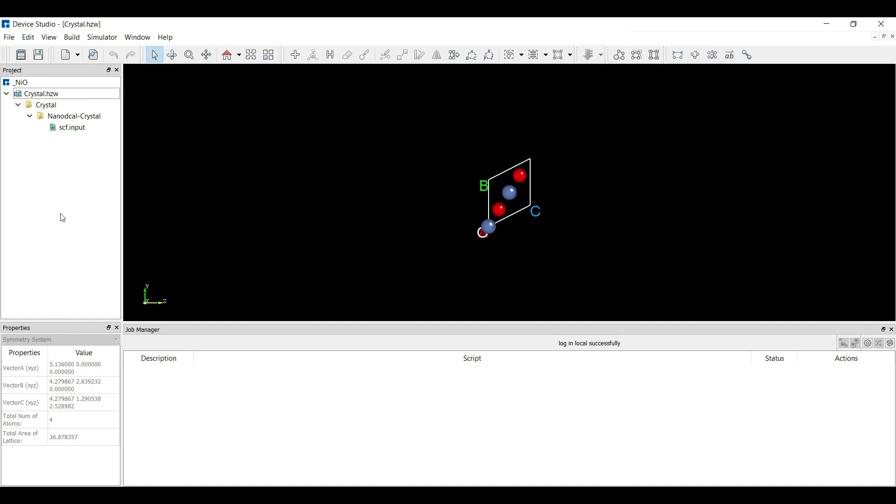
left_click(73, 130)
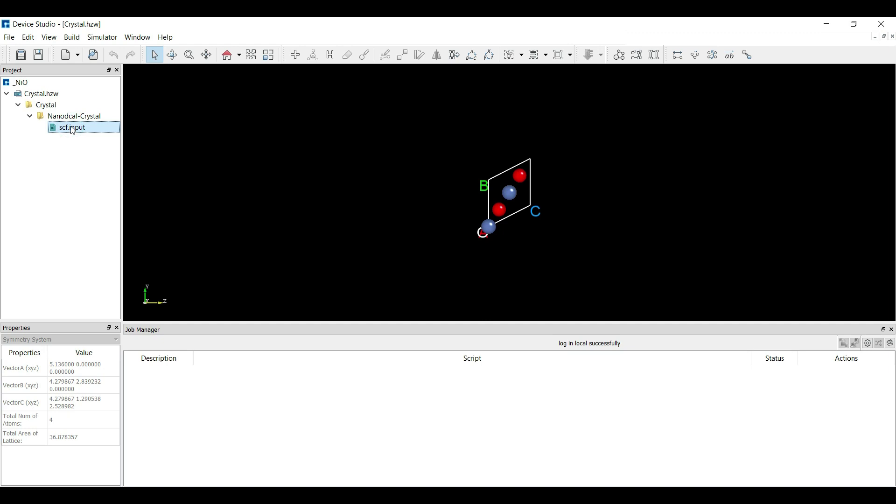
right_click(73, 131)
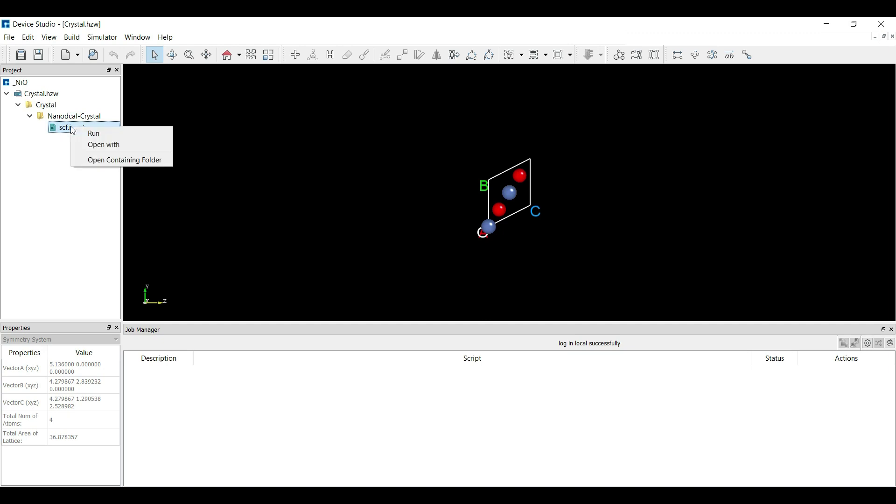
left_click(103, 146)
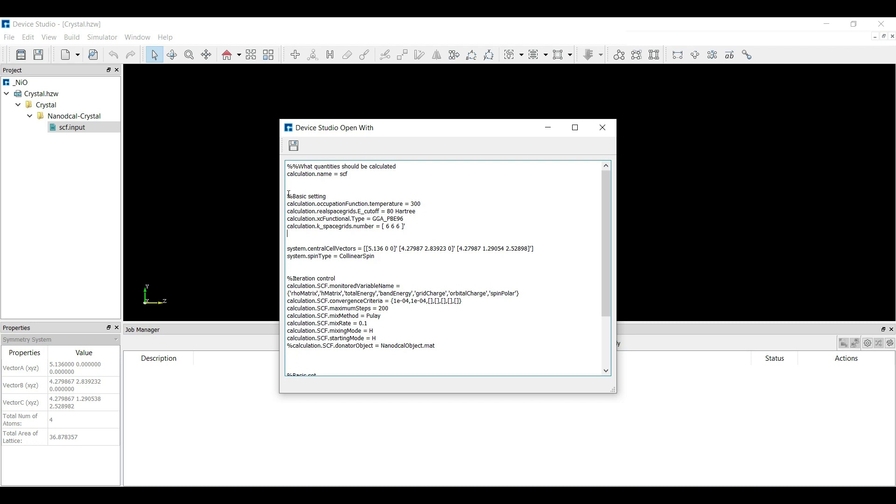
left_click_drag(288, 195, 425, 233)
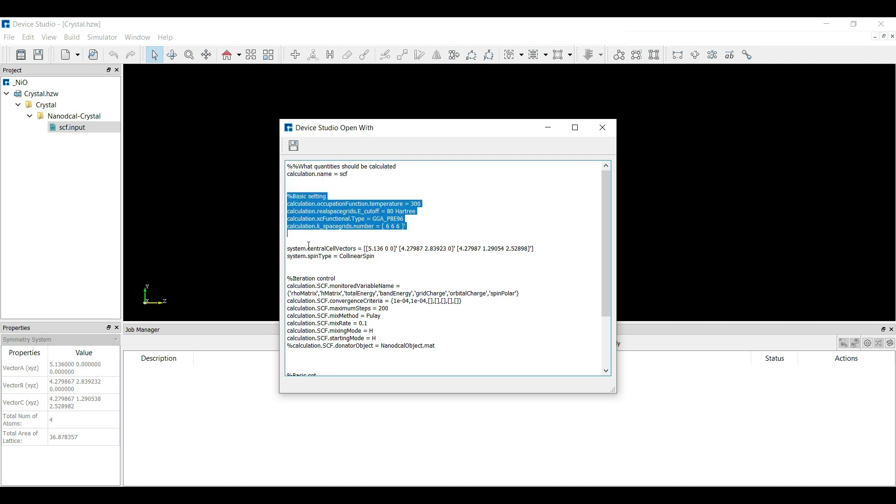
left_click_drag(302, 278, 421, 345)
scroll(417, 296, "down", 3)
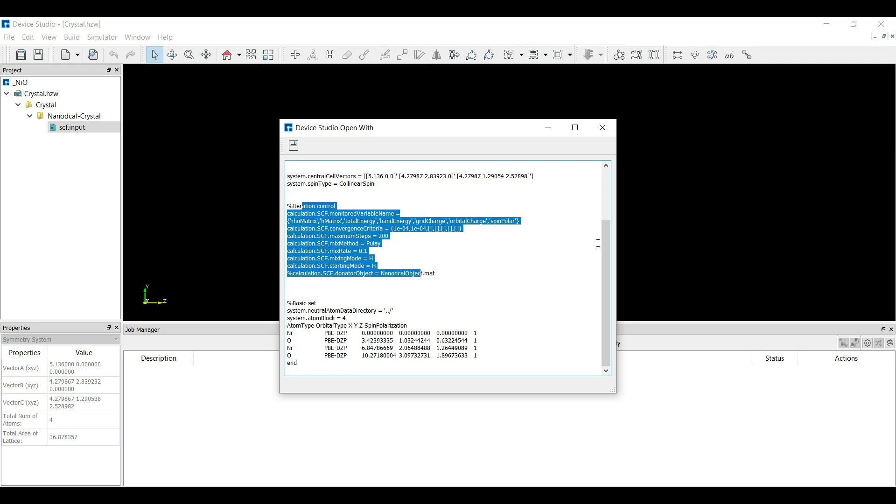
left_click(602, 127)
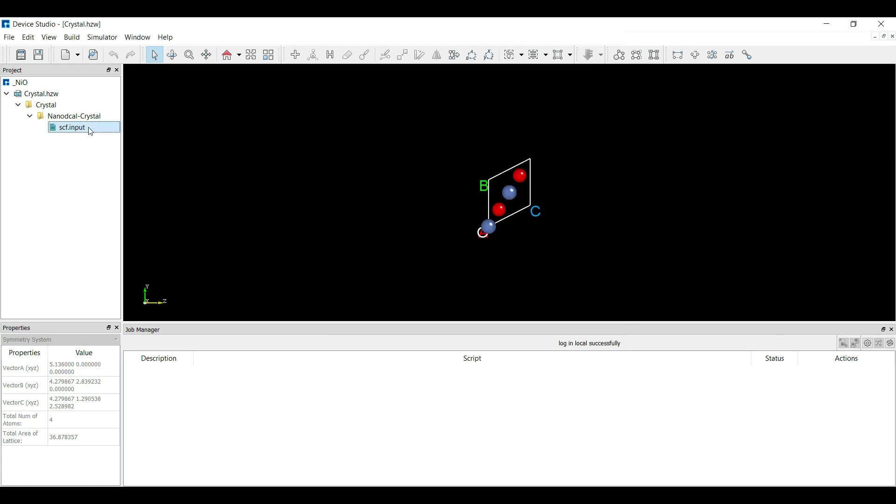
Run the scf.input calculation on the MyComputer gateway with 1 core.
right_click(91, 132)
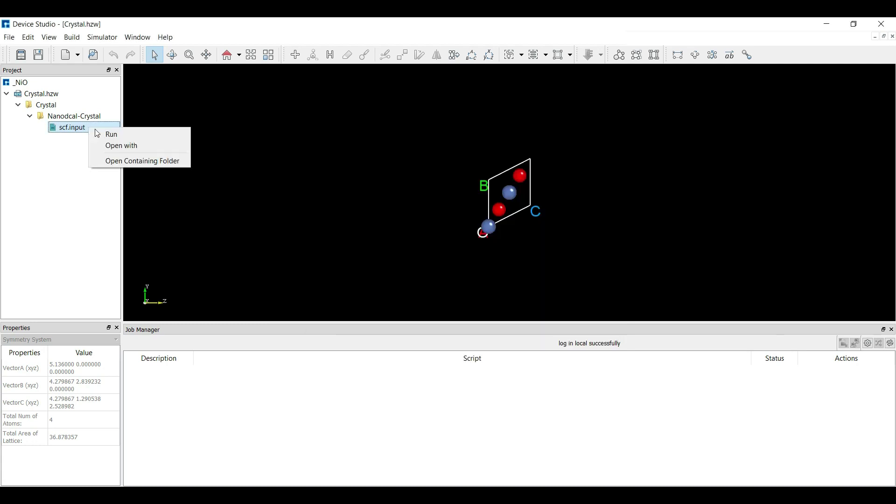
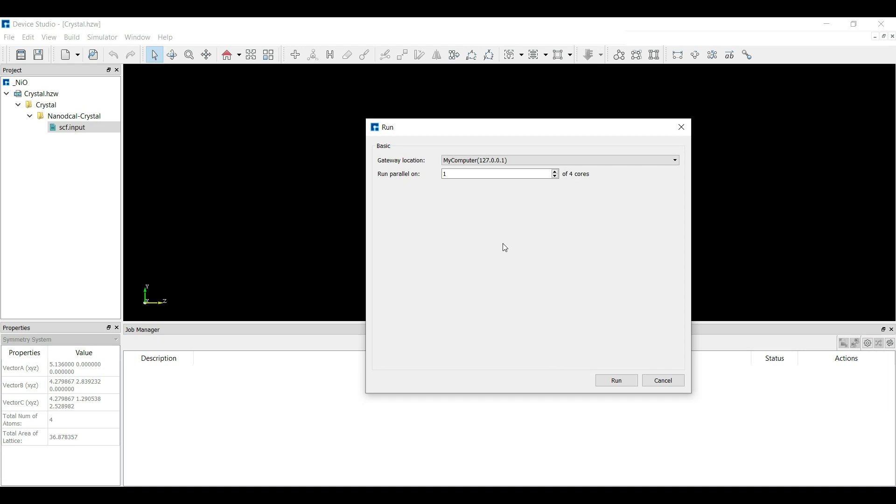
left_click(616, 380)
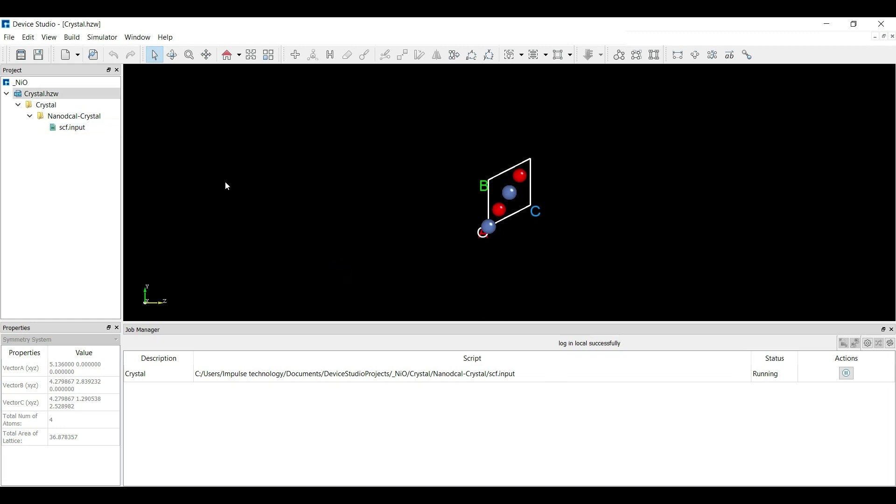
Set up a Nanodcal DensityOfStates analysis projected by Atom and generate its input file.
left_click(103, 37)
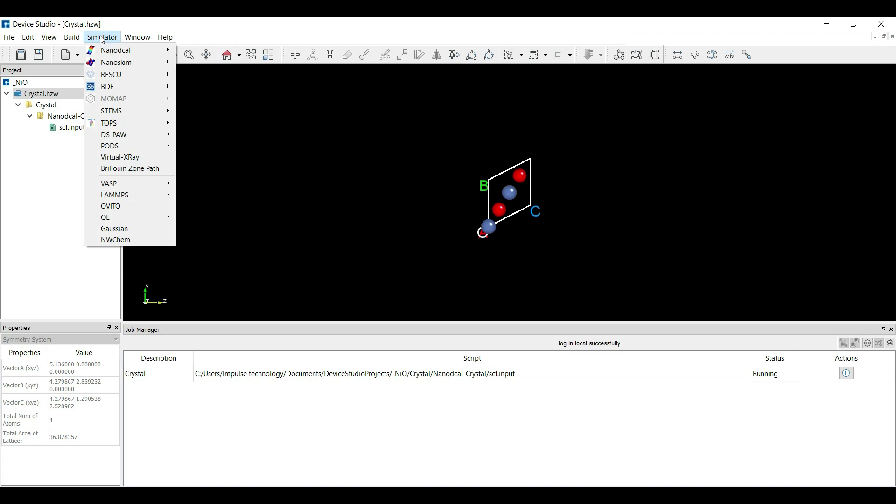
mouse_move(113, 51)
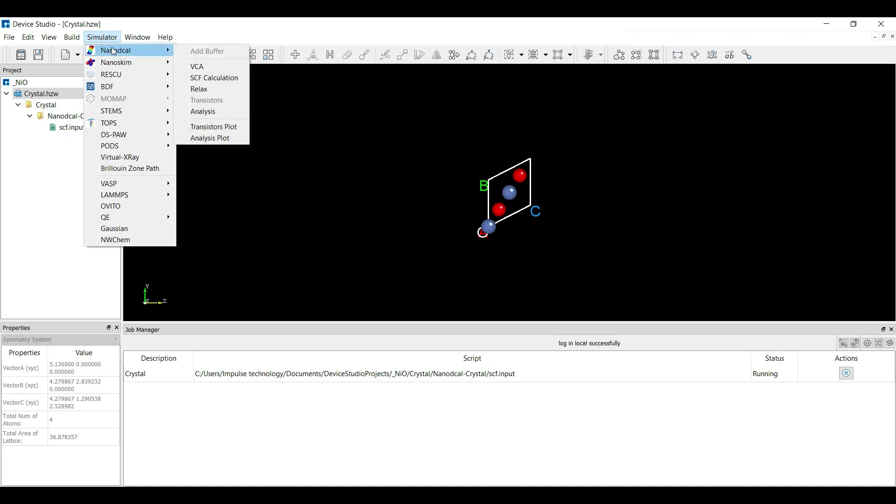
left_click(200, 111)
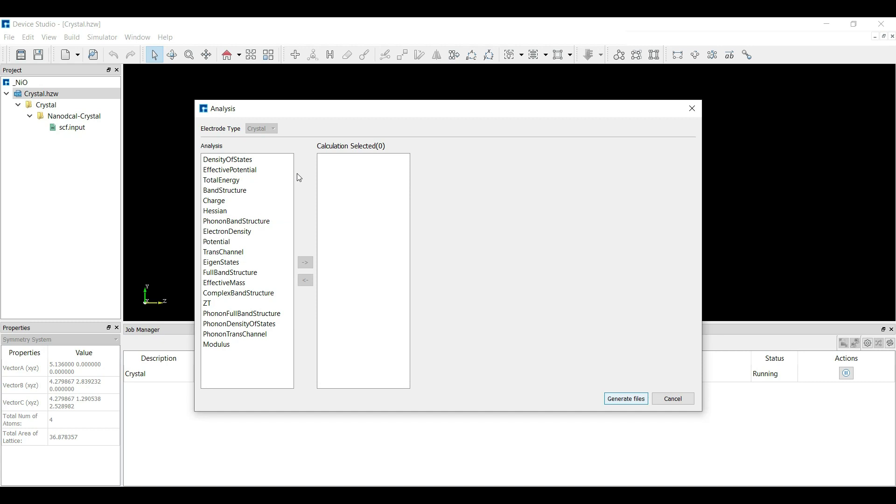
double_click(247, 162)
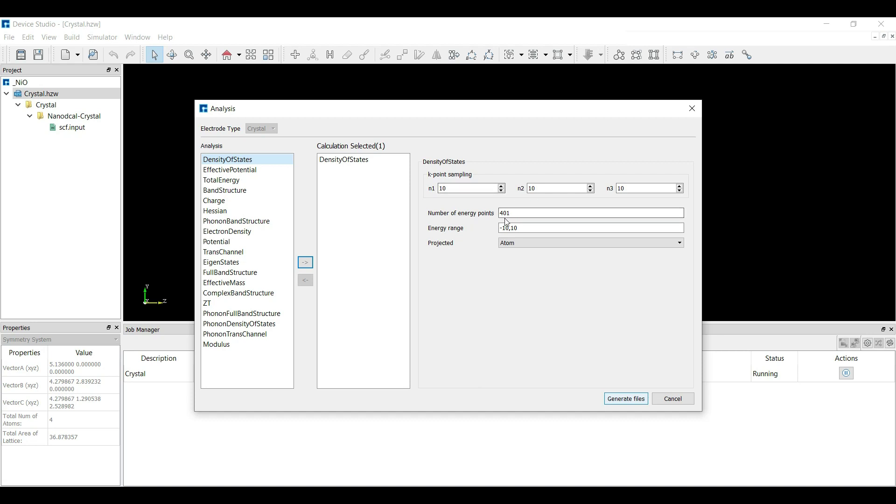
left_click(514, 243)
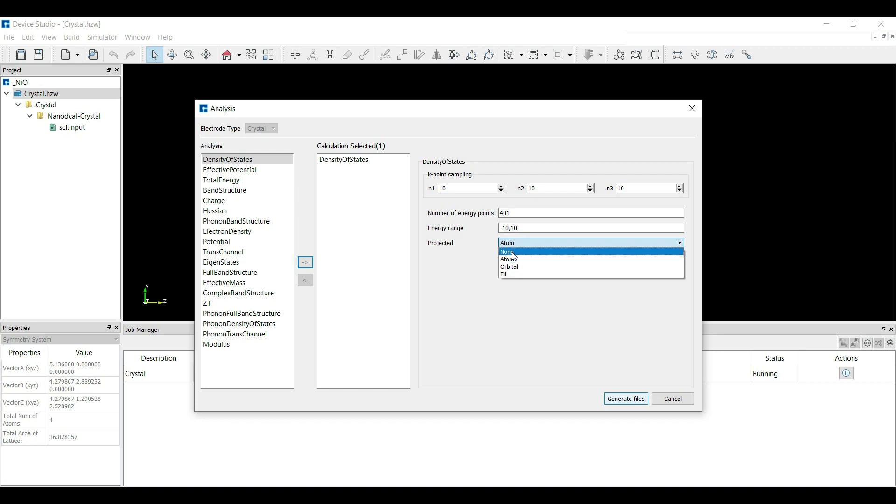
left_click(515, 262)
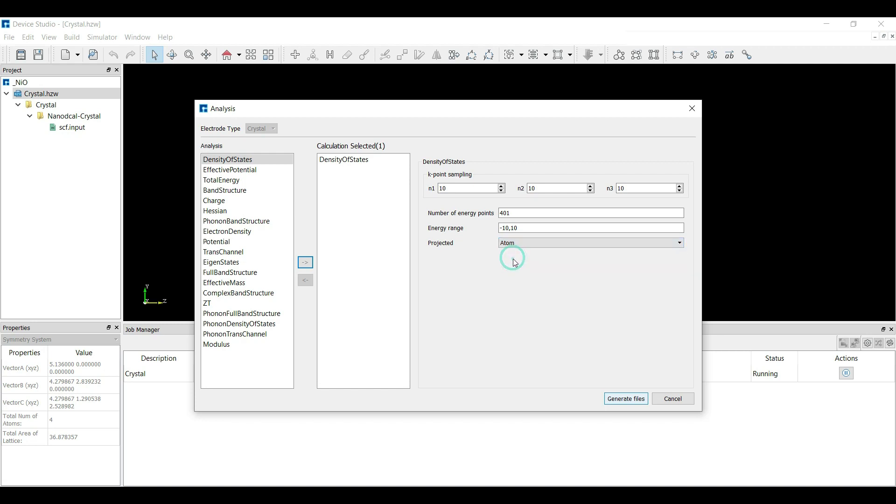
left_click(624, 401)
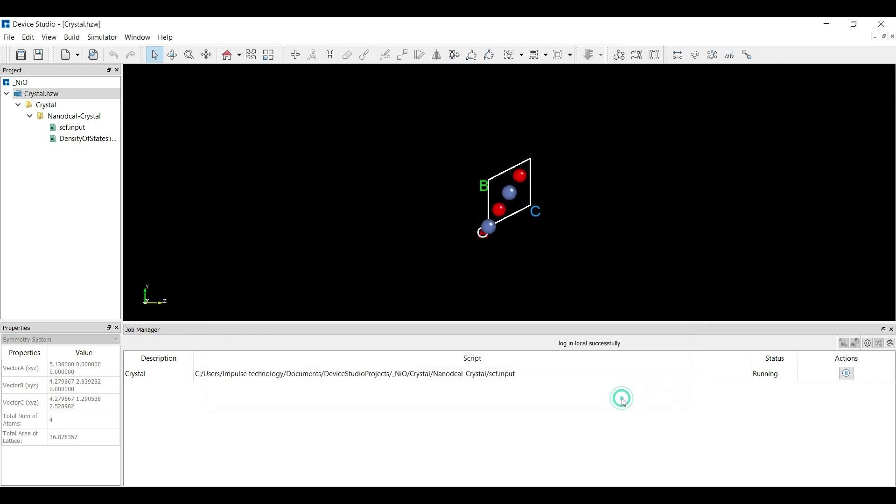
Run the Crystal structure's DensityOfStates.input calculation on the MyComputer gateway with 1 core.
left_click(72, 142)
right_click(72, 142)
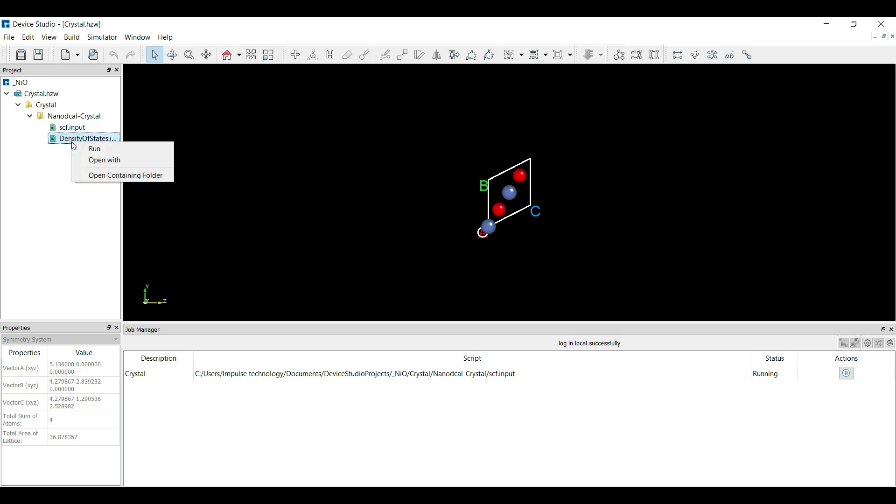
left_click(94, 149)
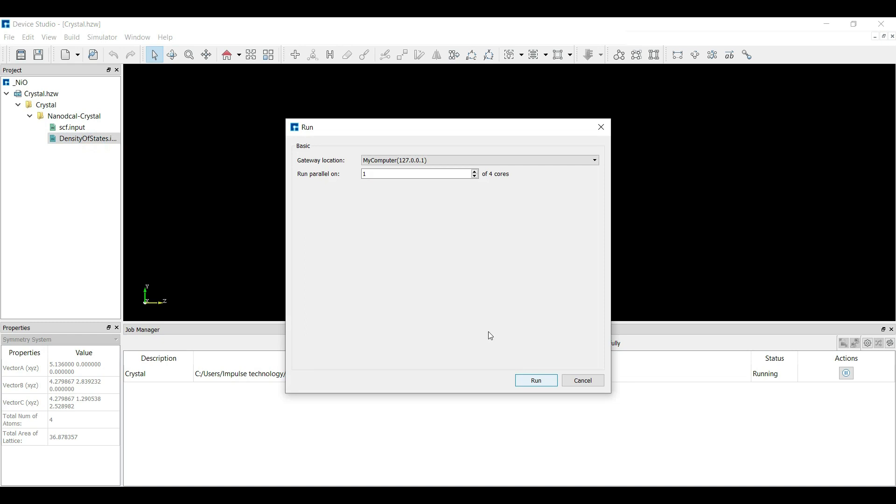
left_click(528, 383)
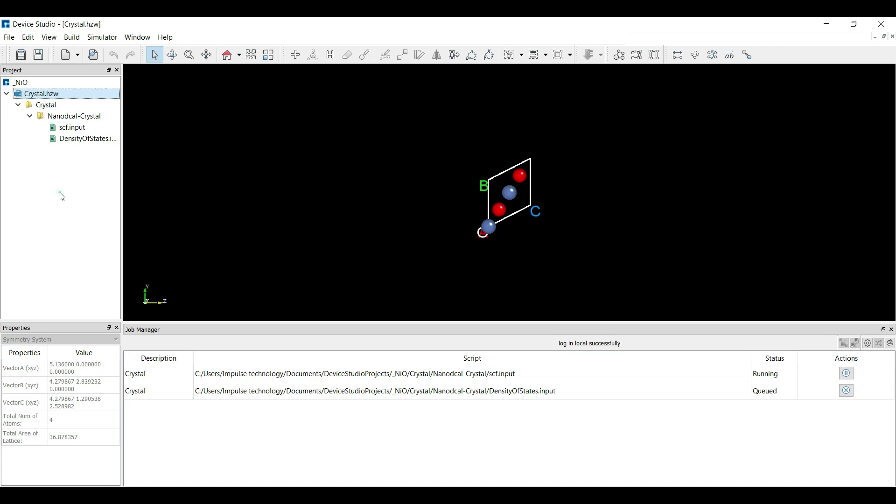
Copy the Crystal.hzw structure under the name Crystal_DFT+U and open the copy.
left_click(49, 97)
right_click(48, 98)
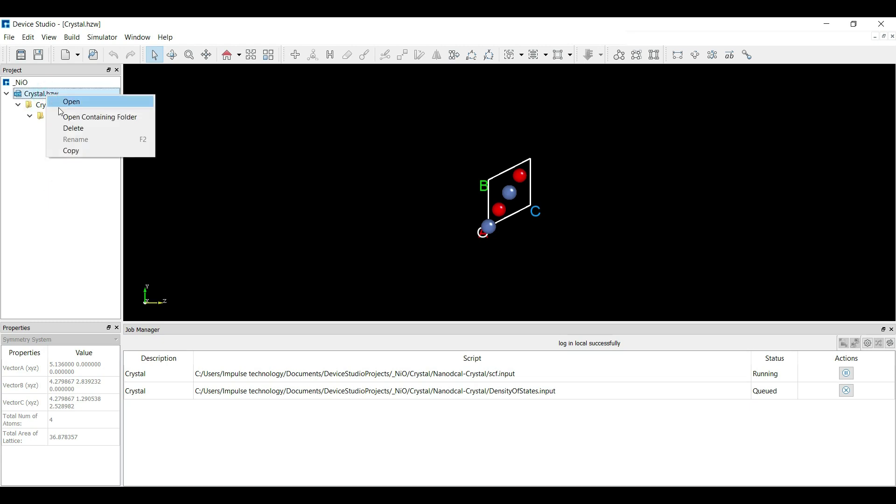
left_click(76, 151)
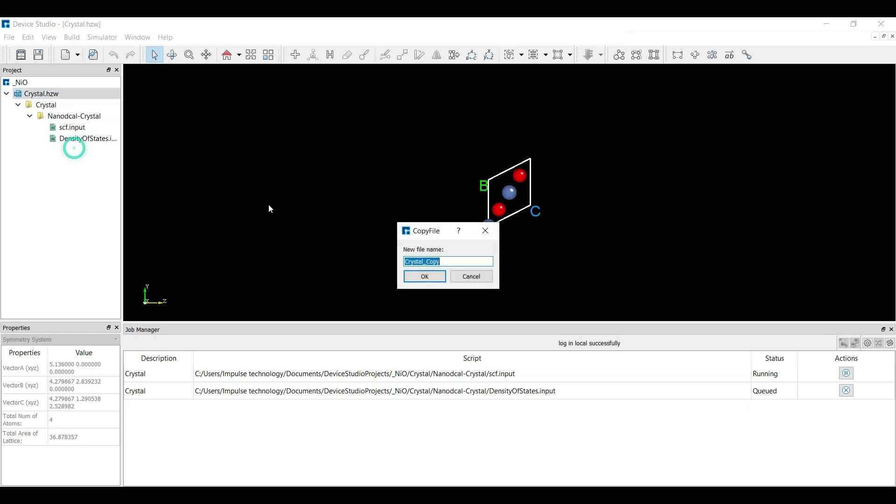
left_click(450, 261)
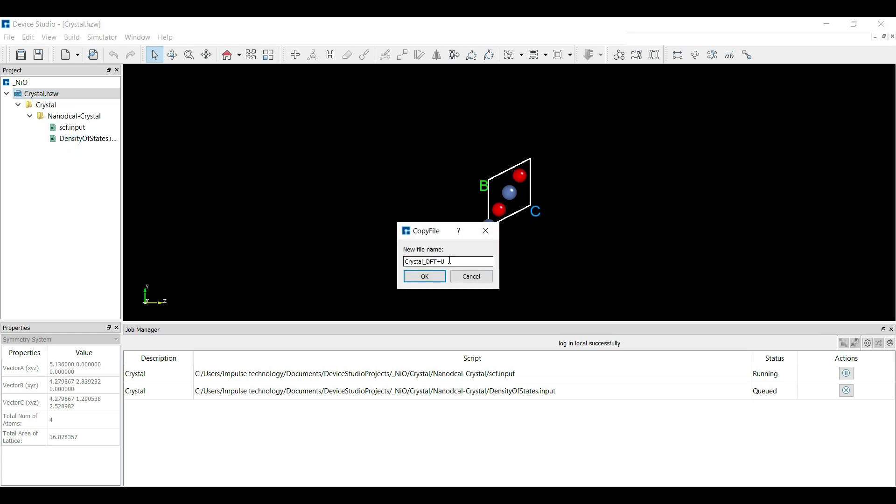
left_click(432, 278)
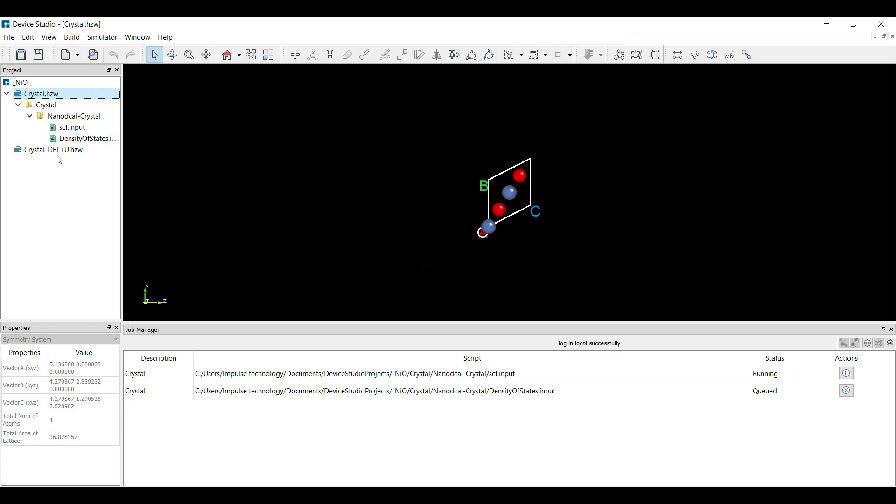
left_click(37, 150)
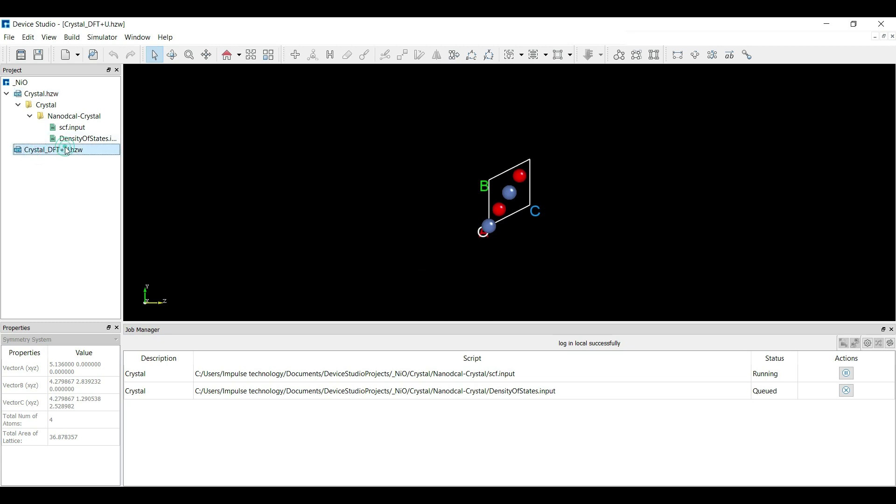
Set up a Nanodcal SCF calculation for Crystal_DFT+U with LDA+U enabled and a U value of 4.60 on the Ni d orbital.
left_click(98, 40)
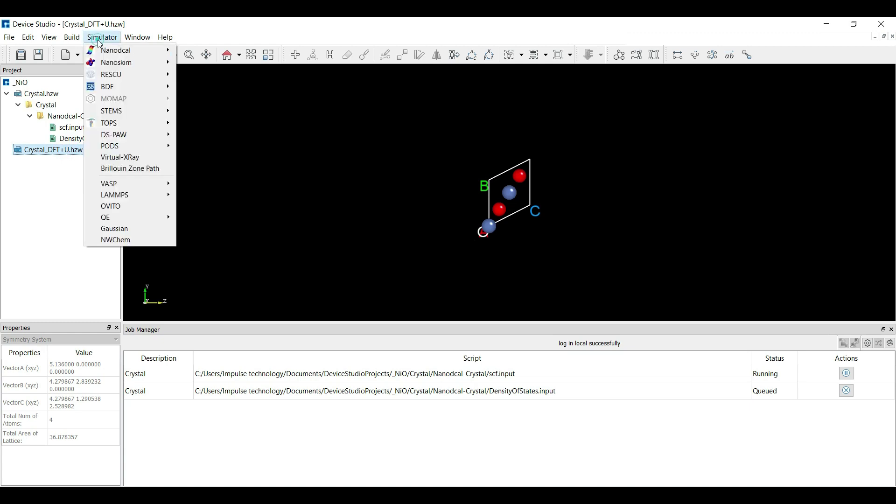
left_click(119, 51)
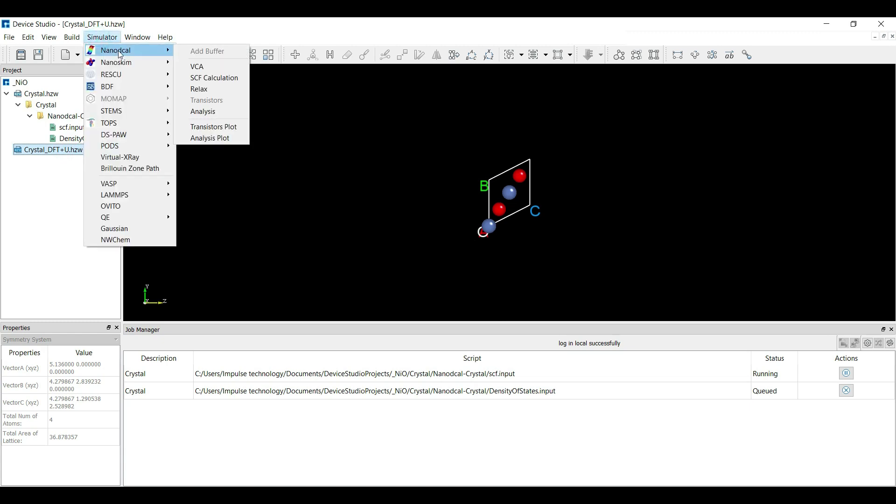
left_click(223, 77)
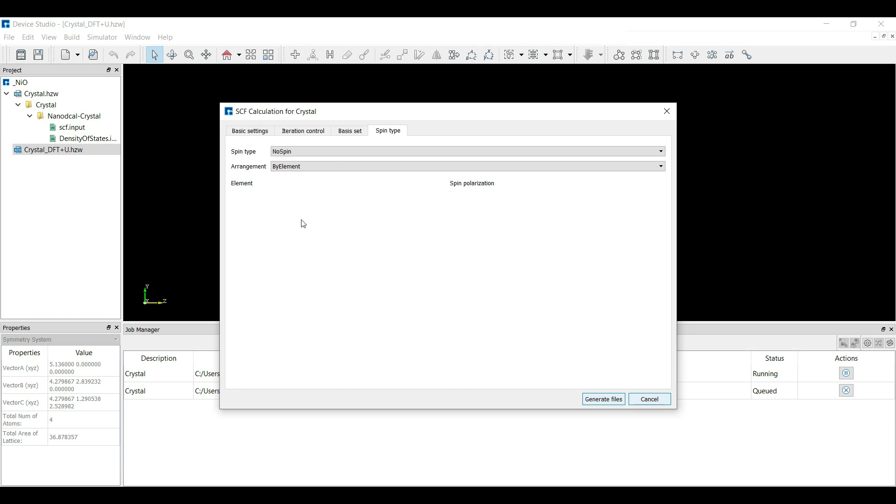
left_click(260, 134)
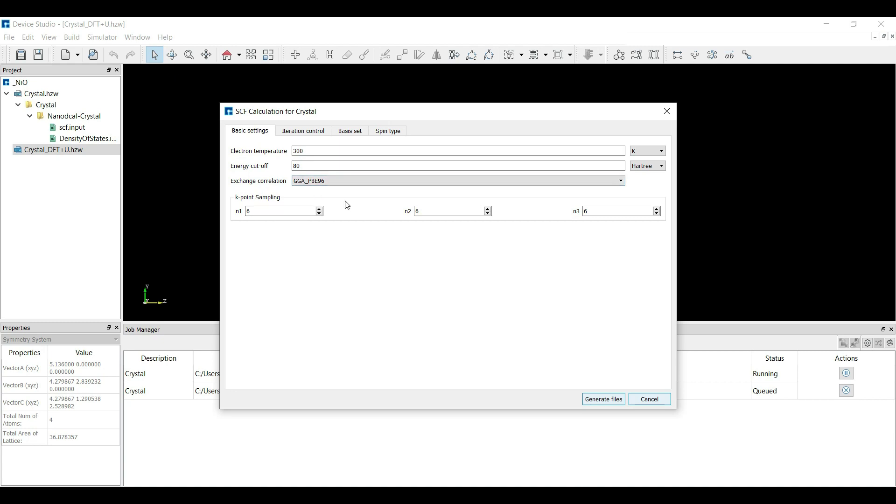
left_click(304, 134)
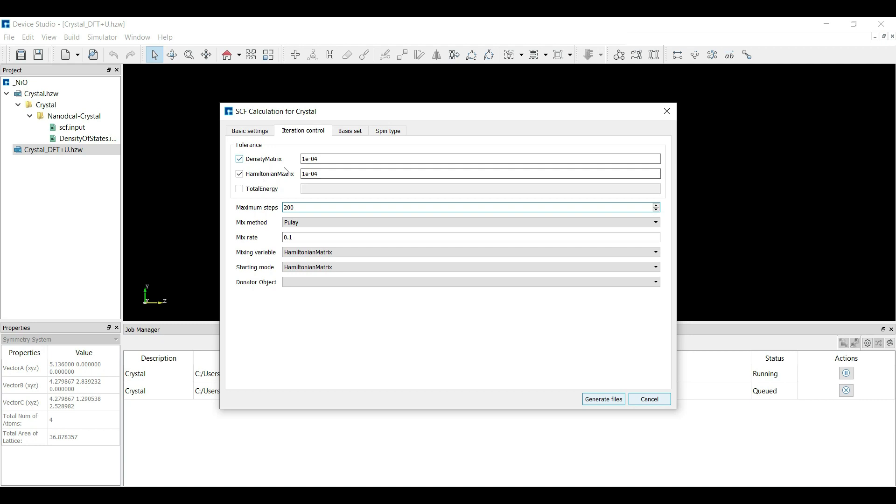
left_click(348, 134)
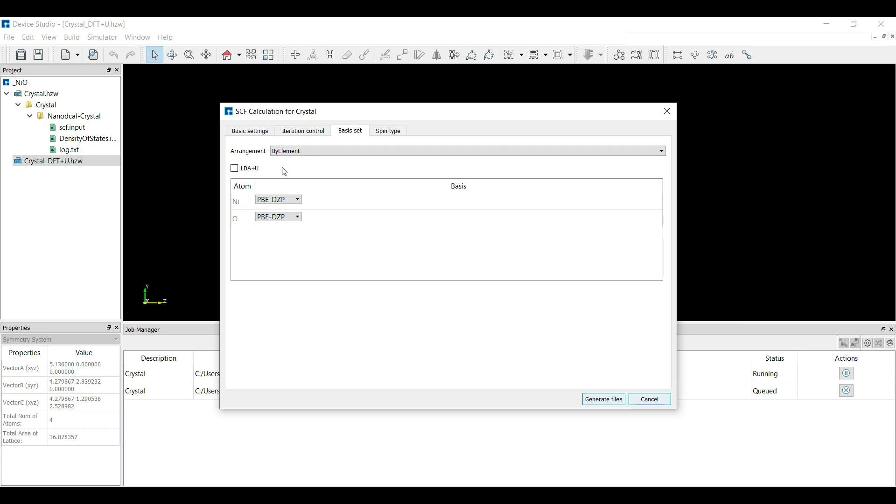
left_click(235, 170)
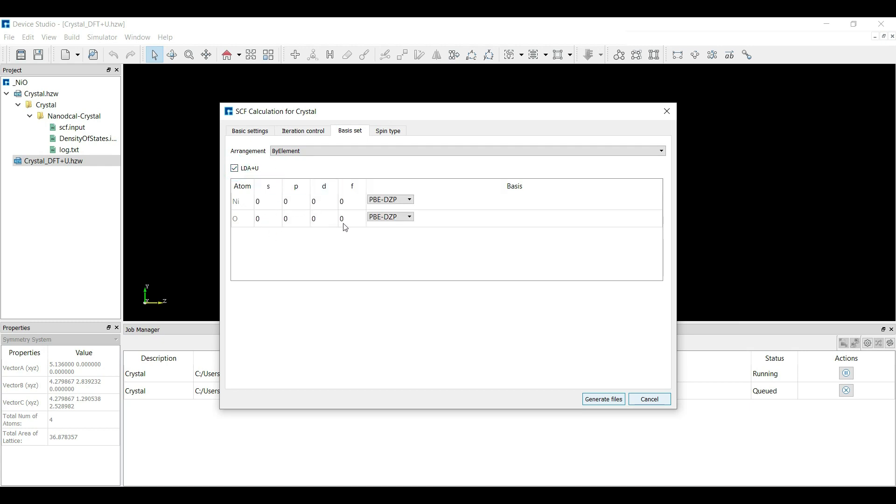
left_click(323, 204)
type("4.60")
left_click(304, 256)
Set the Crystal_DFT+U calculation's spin type to CollinearSpin and generate its SCF input files.
left_click(376, 132)
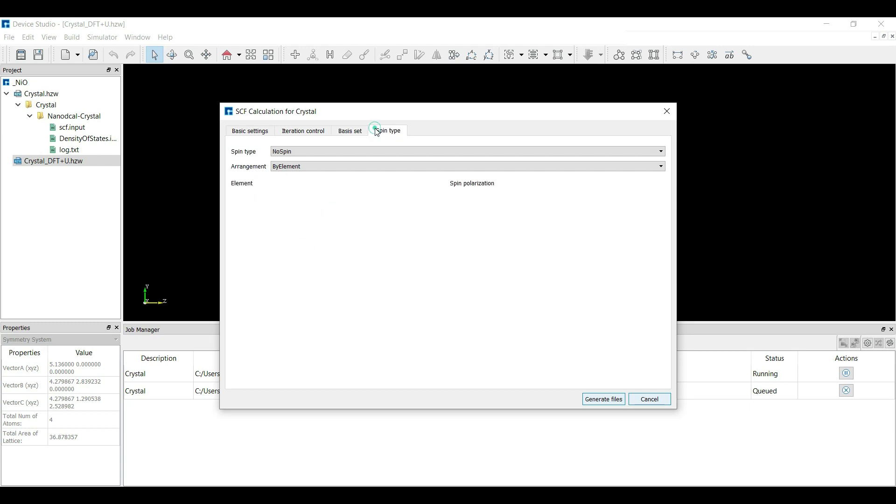
left_click(297, 152)
left_click(295, 165)
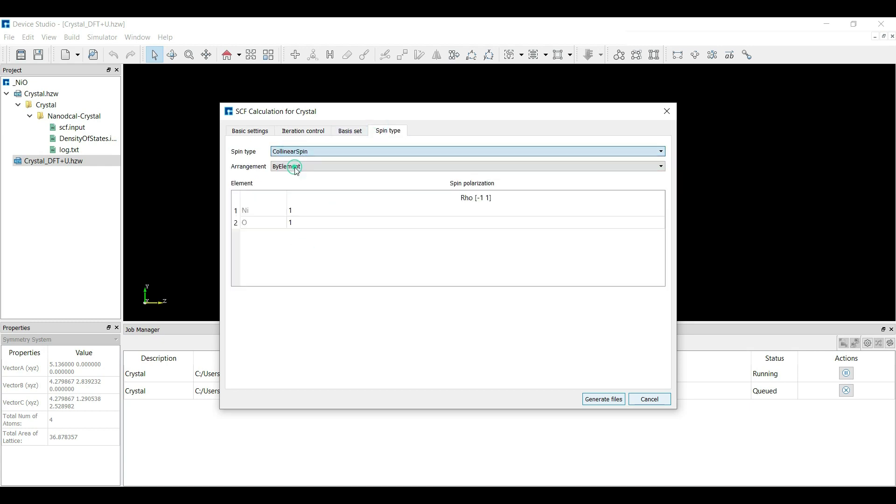
left_click(601, 400)
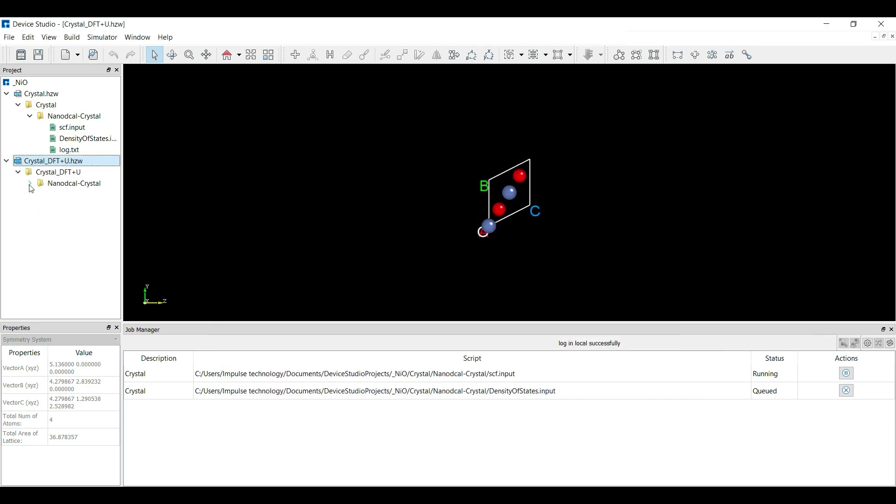
Open the scf.input file of Crystal_DFT+U, examine its Hubbard U setting section, and close the file.
left_click(30, 184)
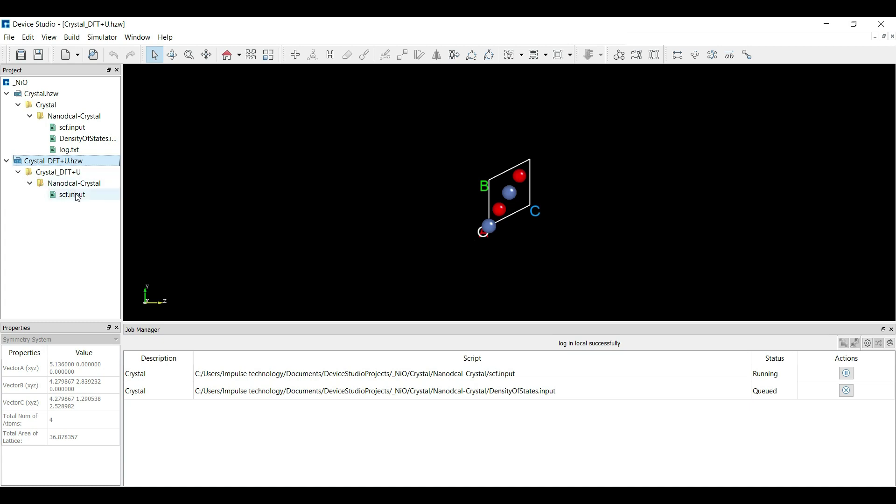
right_click(77, 198)
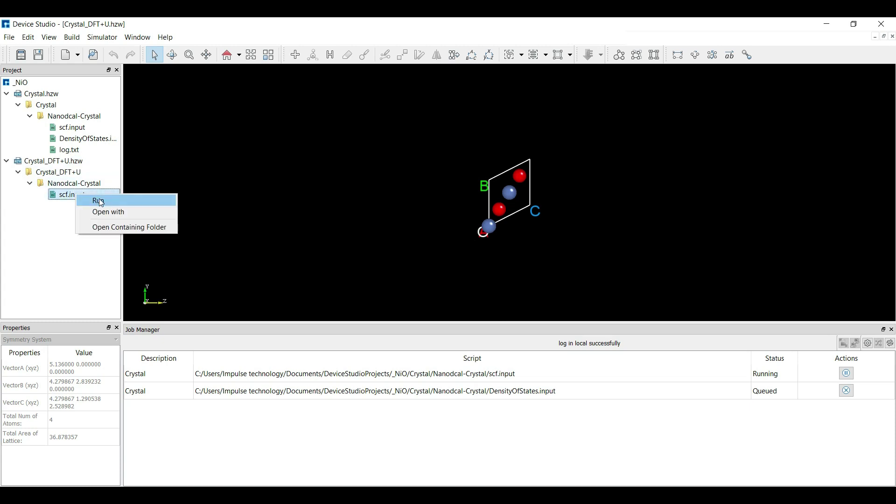
left_click(118, 210)
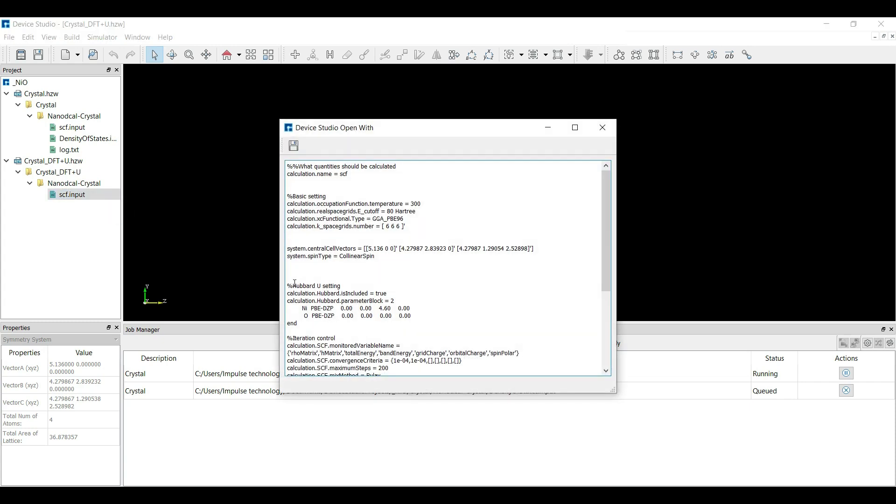
left_click_drag(295, 283, 412, 316)
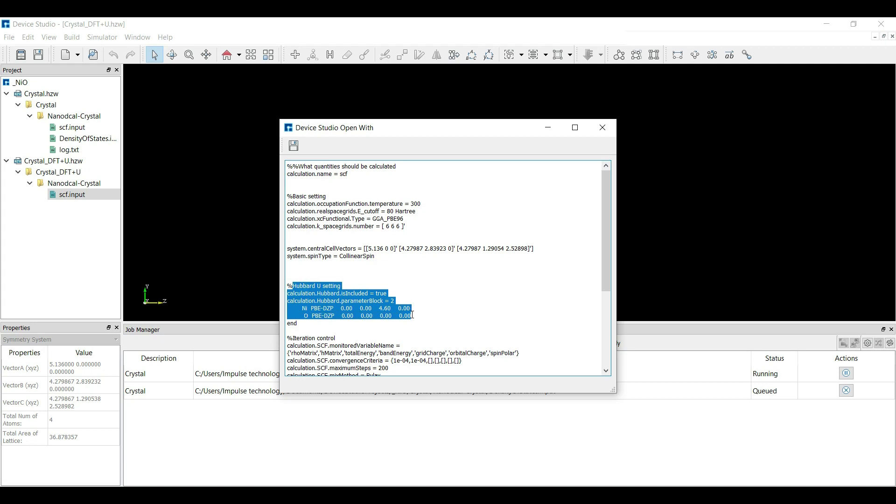
key("alt+F4")
Run the scf.input calculation of Crystal_DFT+U on the MyComputer gateway with 1 core.
right_click(88, 195)
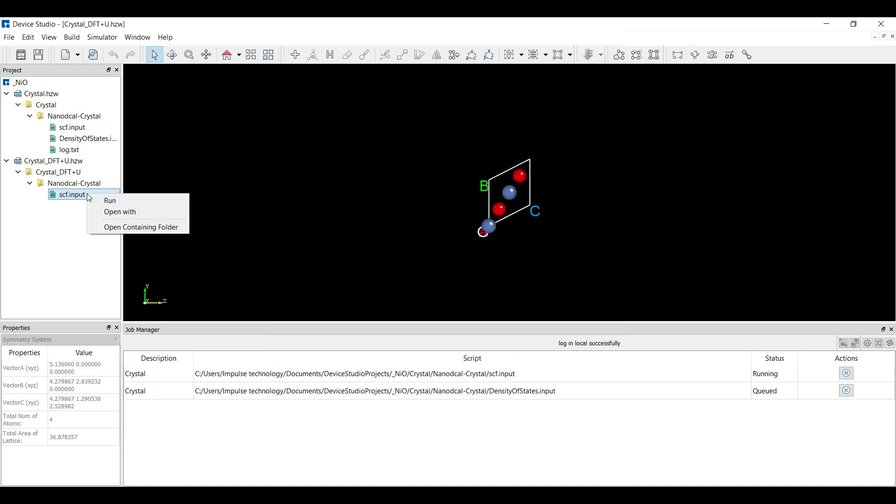
left_click(107, 201)
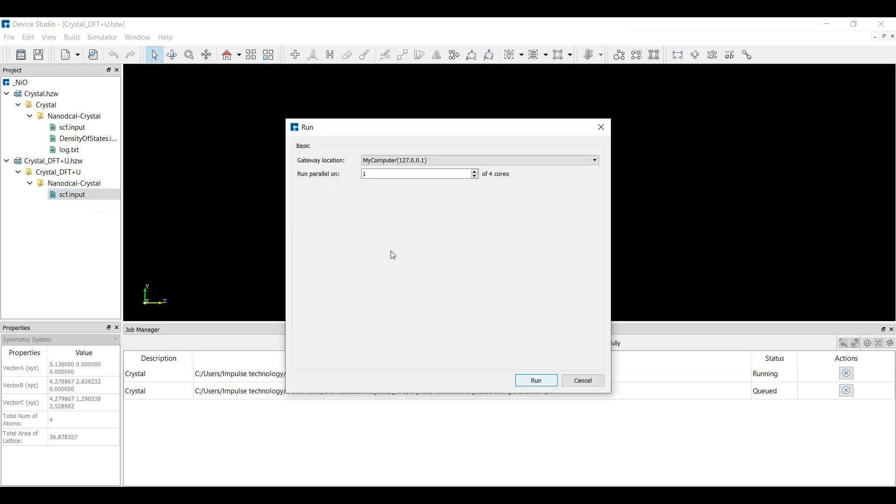
left_click(527, 382)
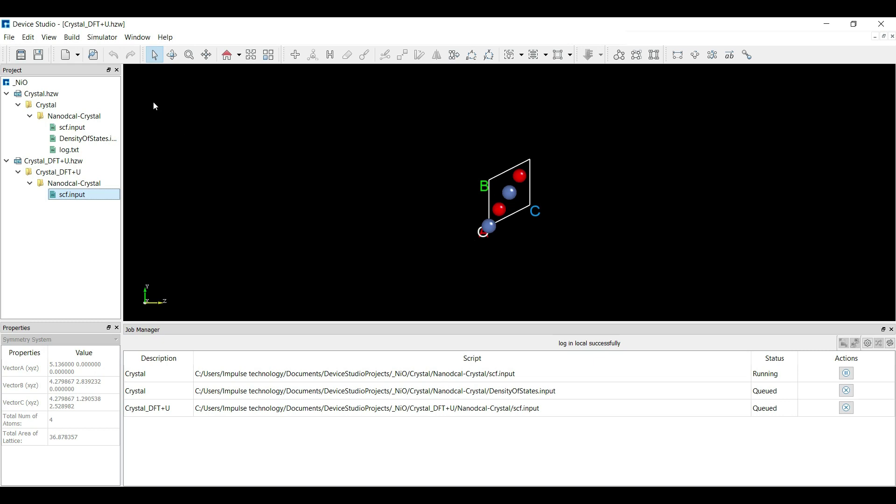
Set up a Nanodcal DensityOfStates analysis projected by Atom for Crystal_DFT+U and generate its input file.
left_click(103, 40)
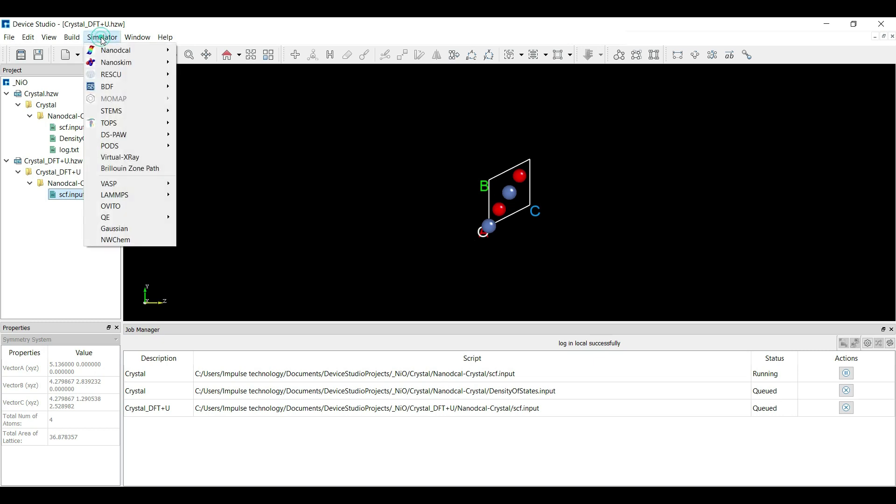
mouse_move(114, 49)
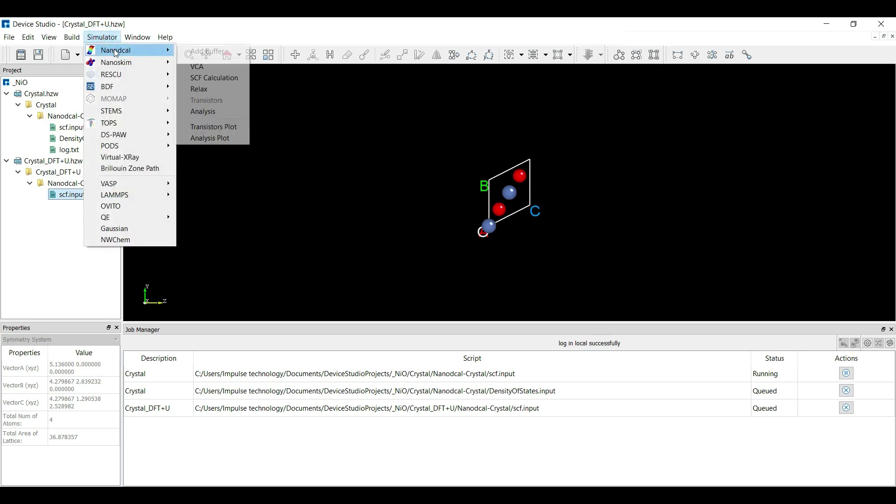
left_click(212, 115)
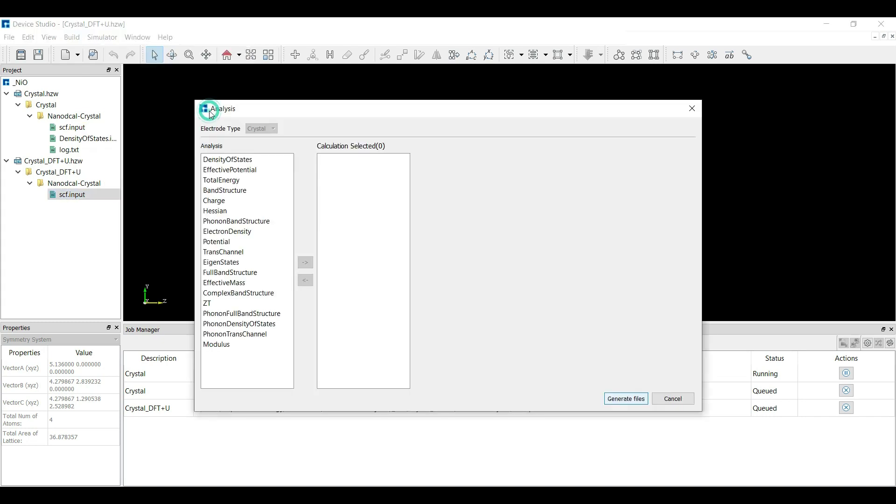
double_click(246, 161)
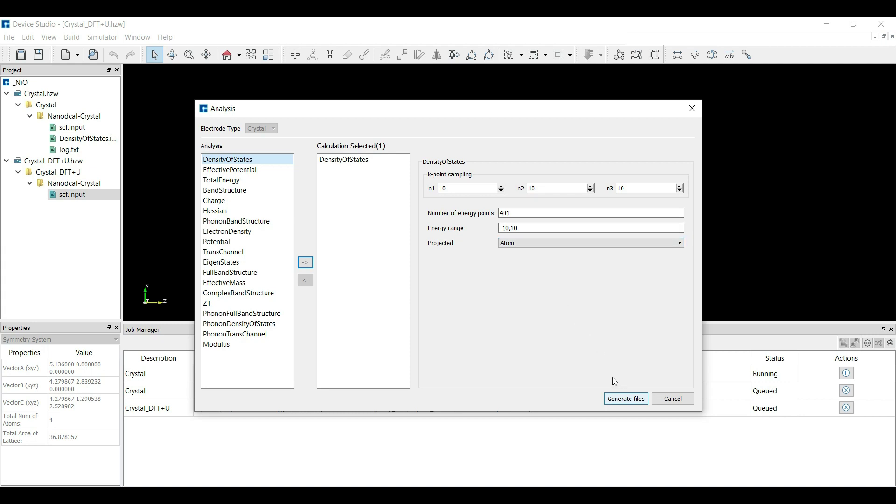
left_click(625, 399)
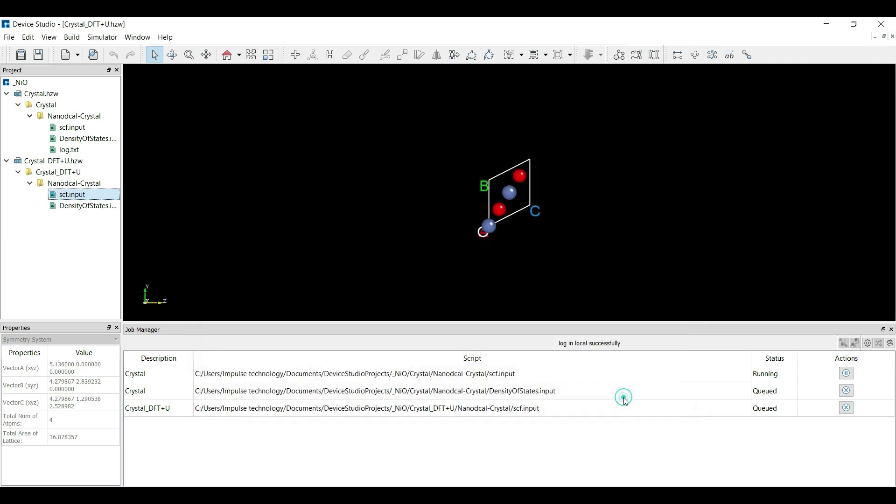
Run the DensityOfStates.input calculation of Crystal_DFT+U on the MyComputer gateway with 1 core.
left_click(89, 209)
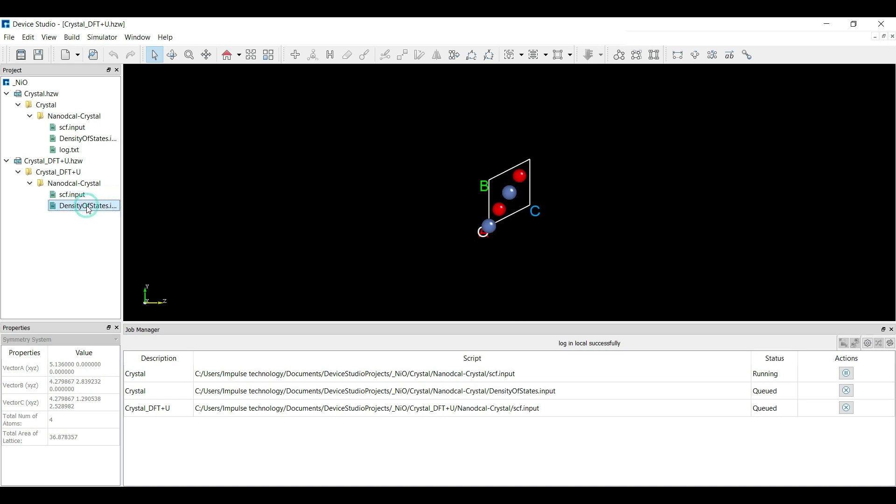
right_click(88, 206)
left_click(111, 214)
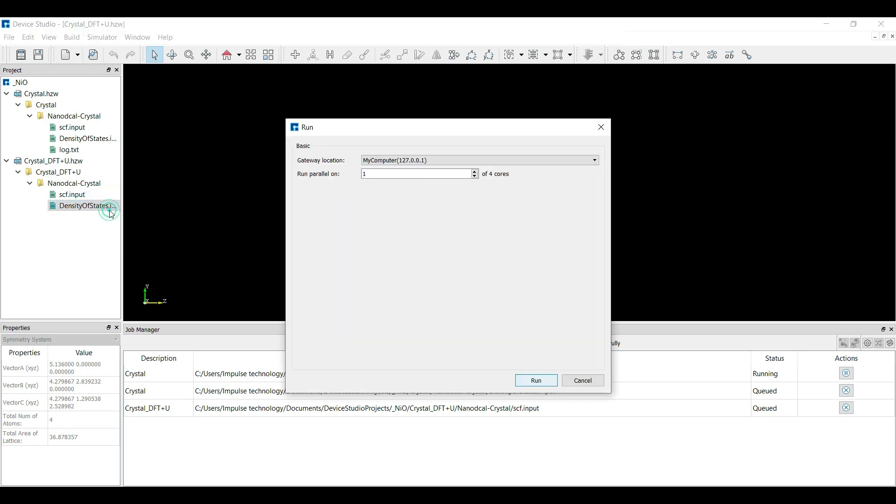
left_click(529, 382)
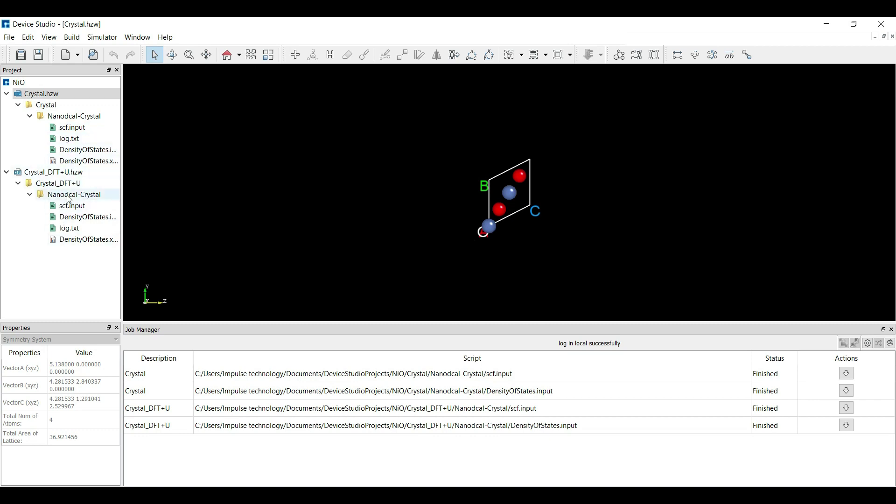
Show the density of states plot from the Crystal folder's DensityOfStates result and move its window aside.
left_click(97, 162)
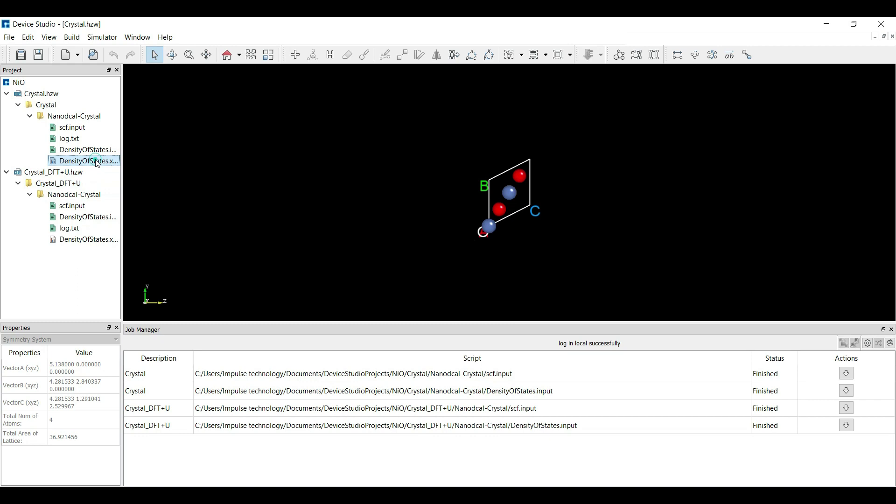
right_click(97, 162)
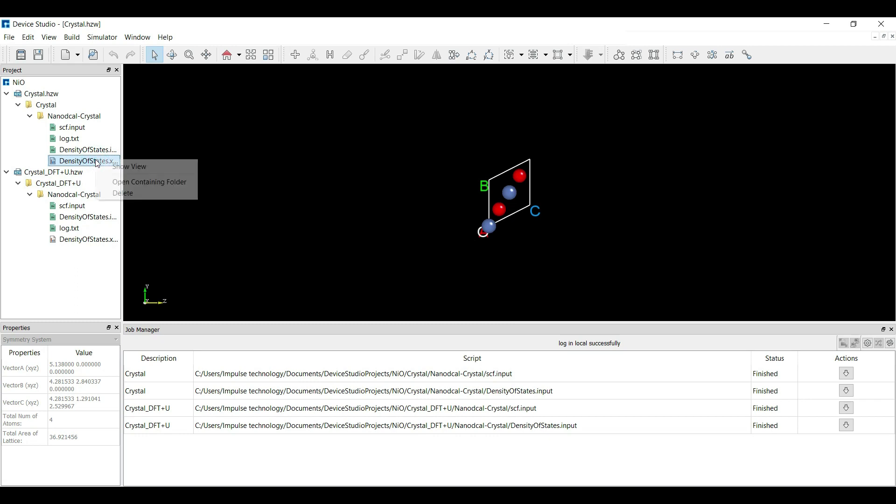
left_click(124, 168)
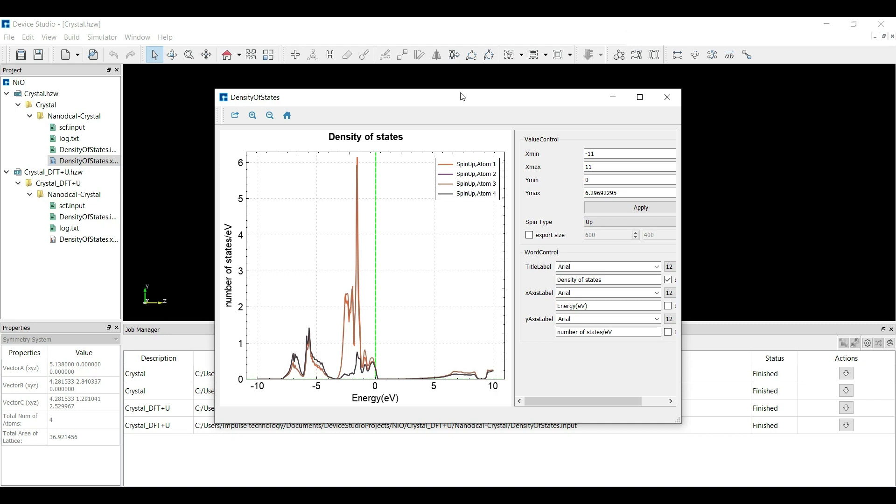
left_click_drag(462, 97, 397, 63)
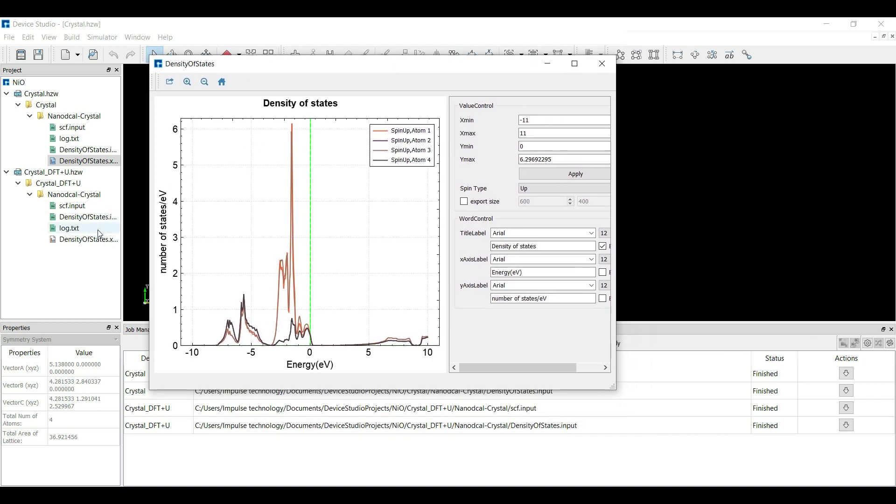
Show the density of states plot of Crystal_DFT+U and place it beside the plain Crystal plot for comparison.
left_click(89, 240)
right_click(89, 240)
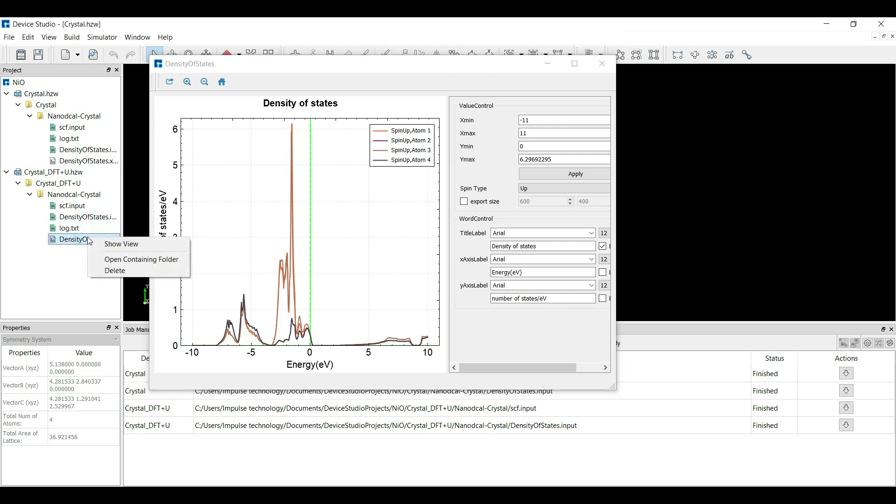
left_click(114, 246)
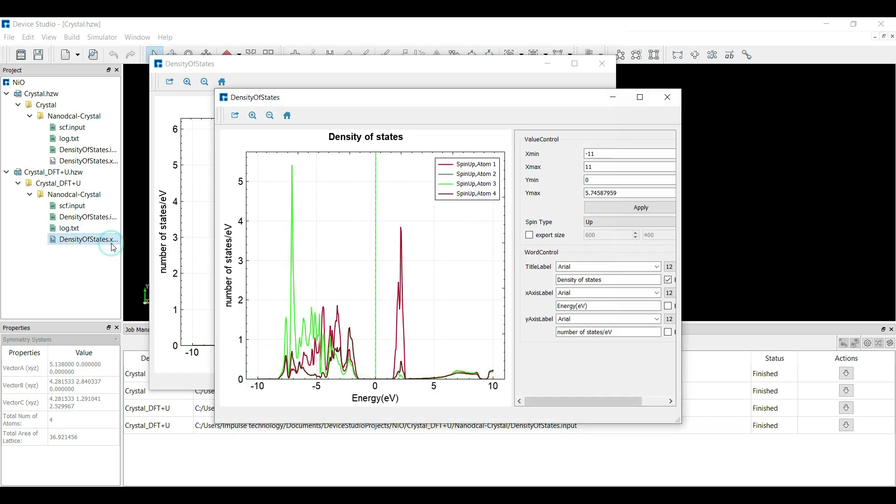
left_click(412, 101)
left_click_drag(540, 98, 647, 71)
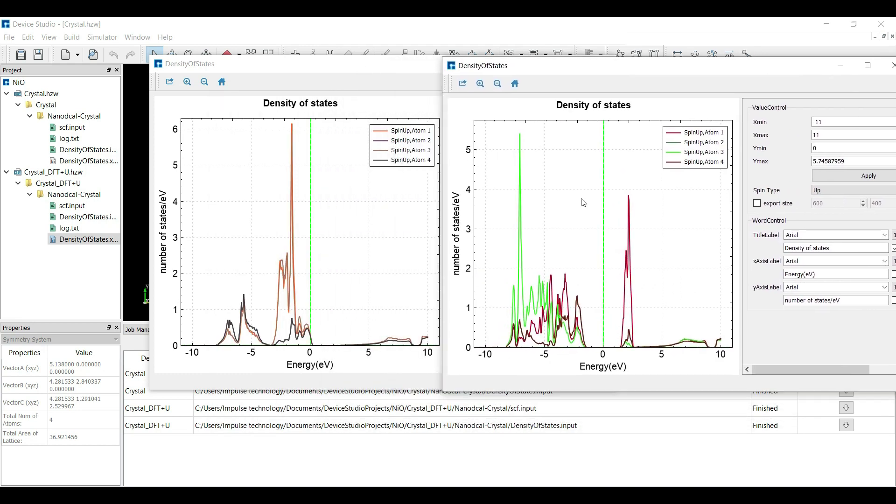